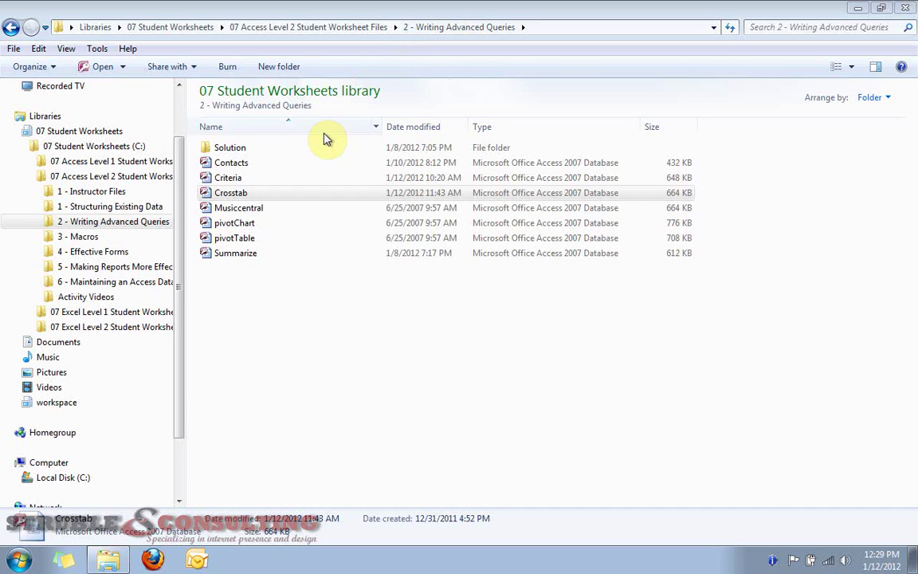
Step: Open the Crosstab database and save a copy of it to the Desktop in Access 2007 format as class-Crosstab
double_click(230, 196)
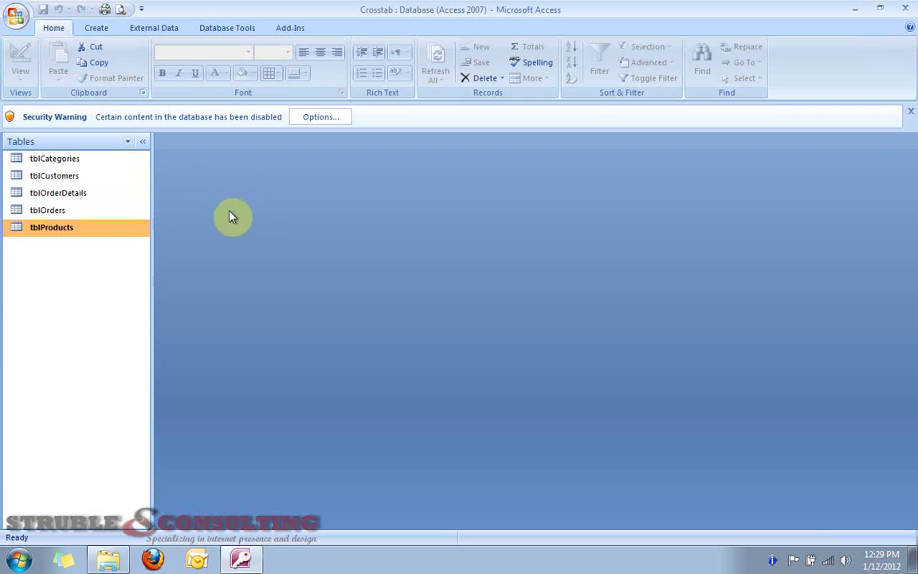
left_click(16, 15)
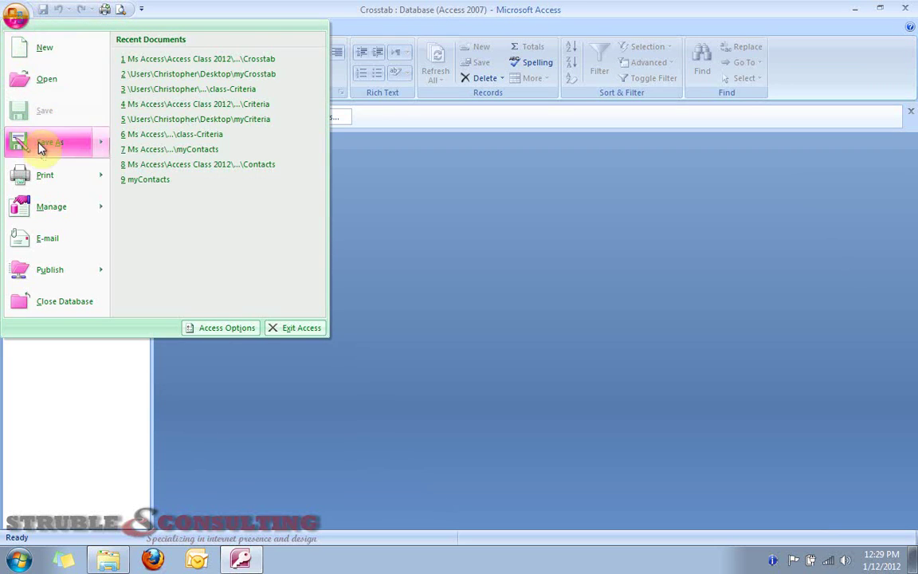
mouse_move(39, 148)
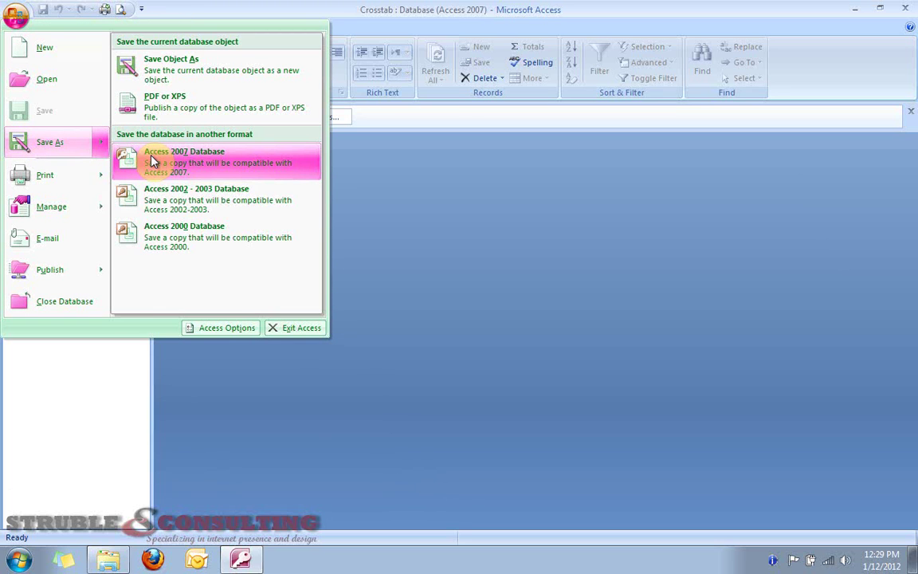
left_click(153, 161)
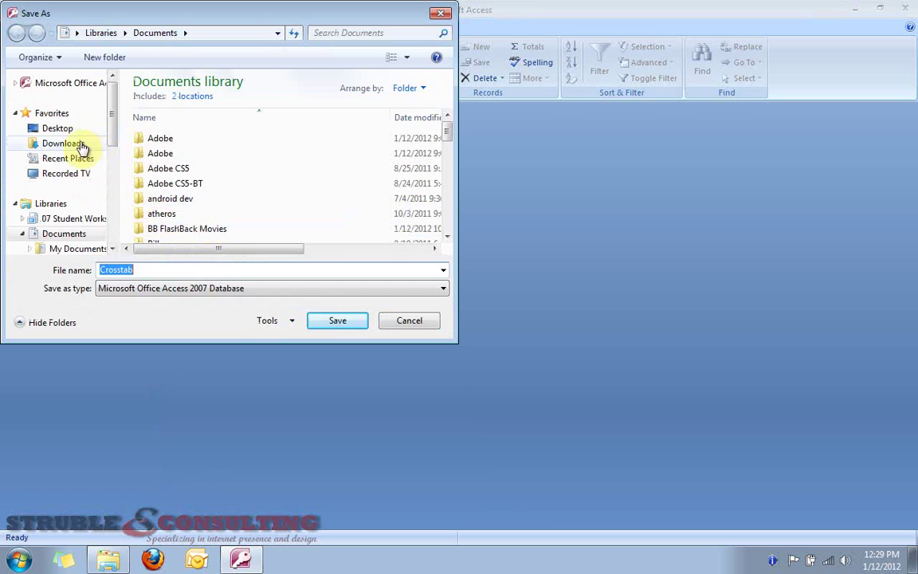
left_click(58, 128)
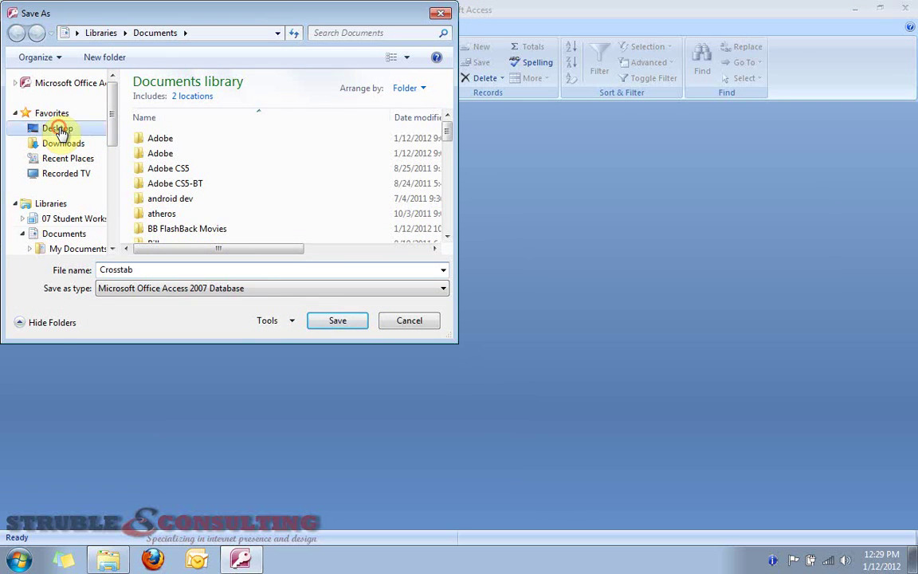
double_click(174, 270)
left_click(175, 270)
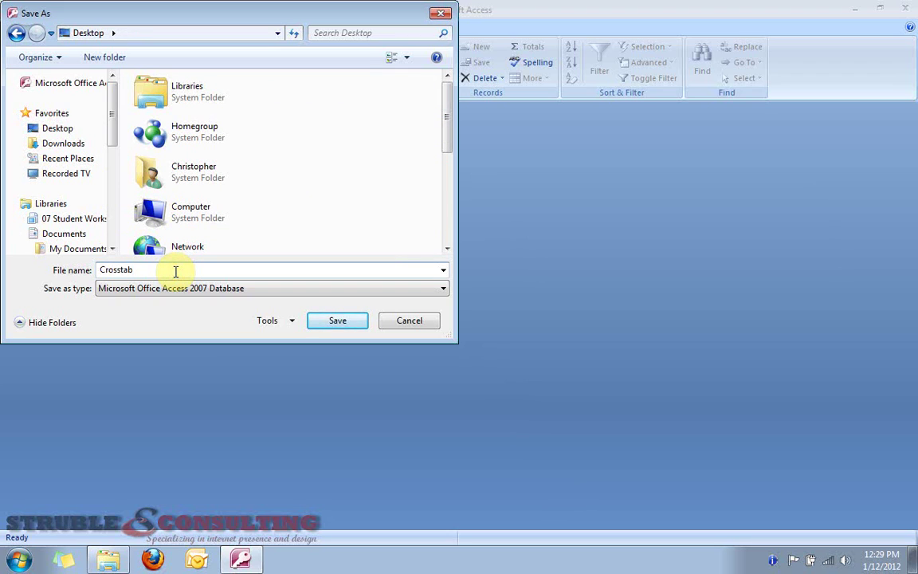
key("Home")
type("my")
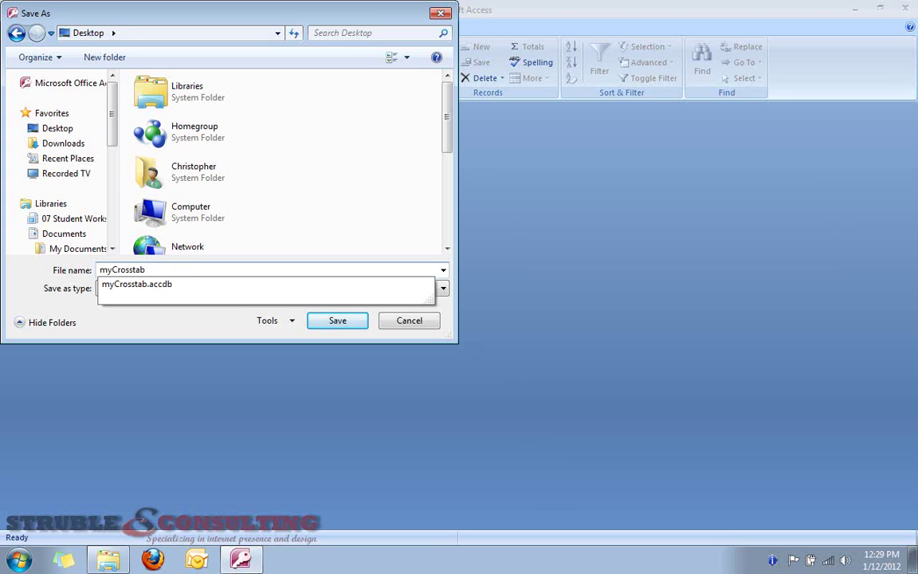
key("shift+Home")
key("BackSpace")
type("cl")
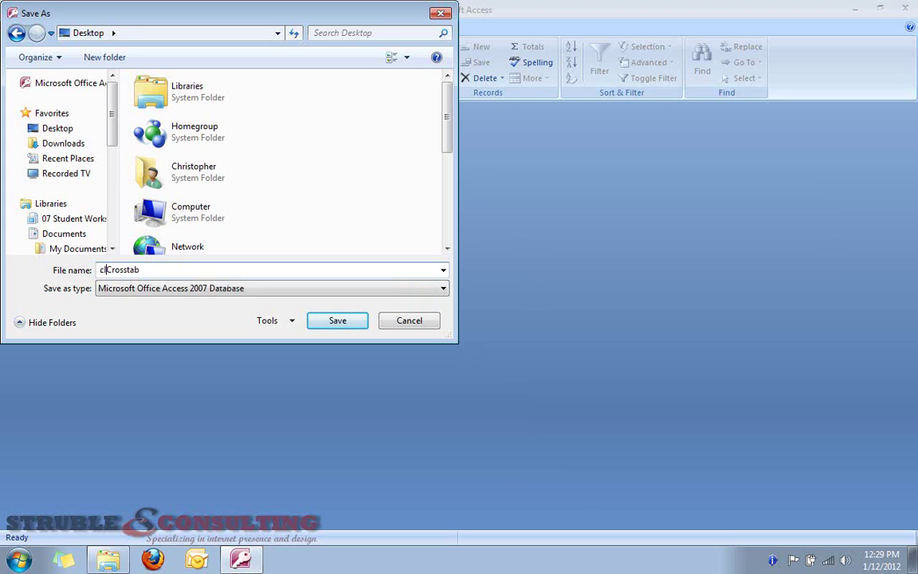
type("ass-")
key("Return")
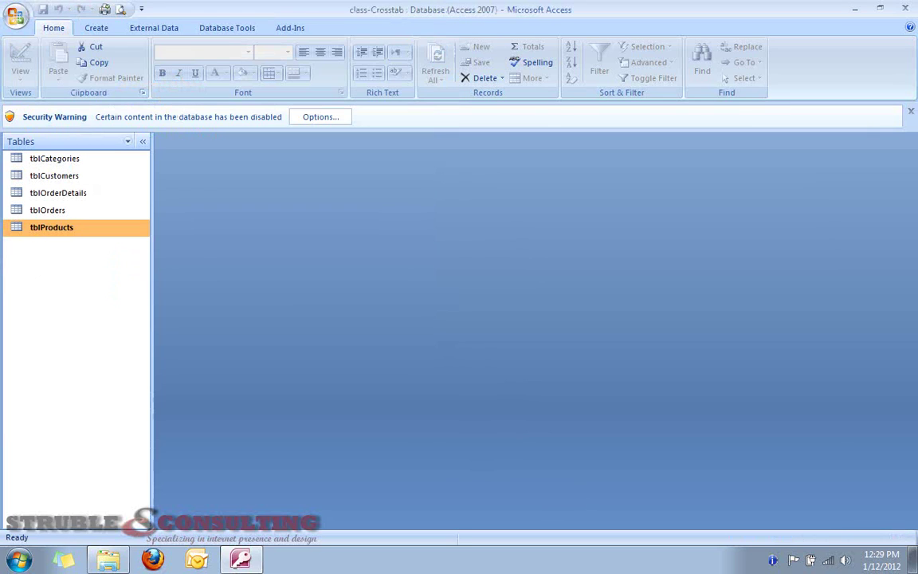
Step: Enable the disabled content in the class-Crosstab database
left_click(323, 121)
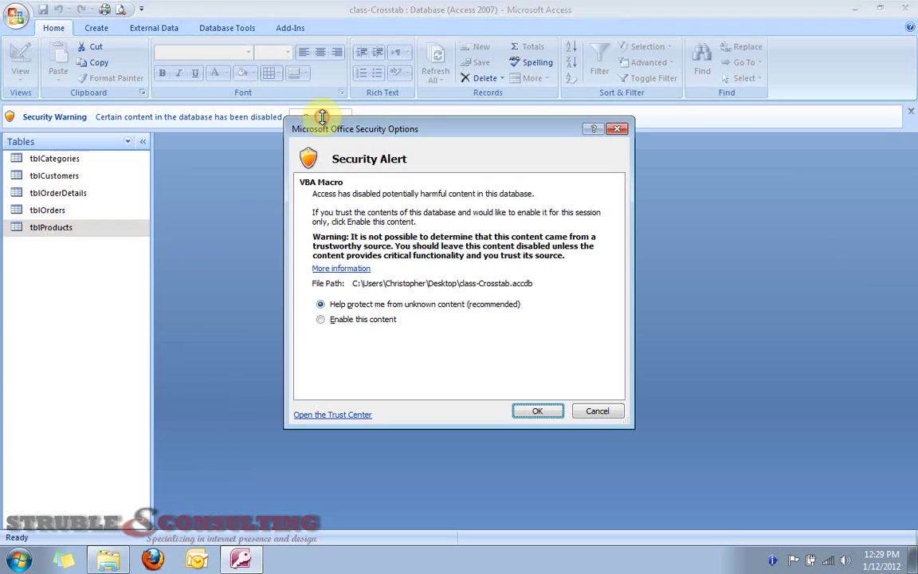
left_click(367, 320)
left_click(537, 412)
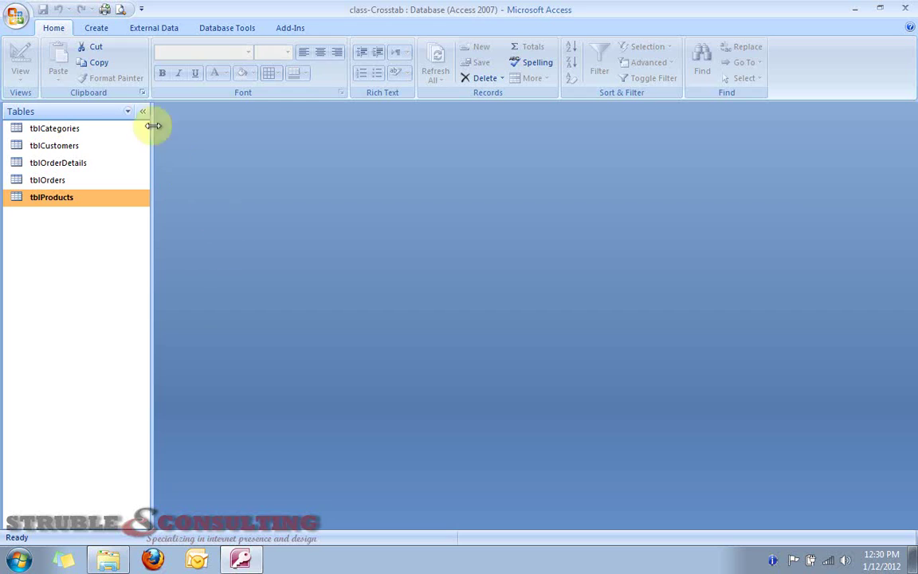
Step: Show all object groups in the database's object list and open the qselQ1Sales query in Design view
right_click(82, 118)
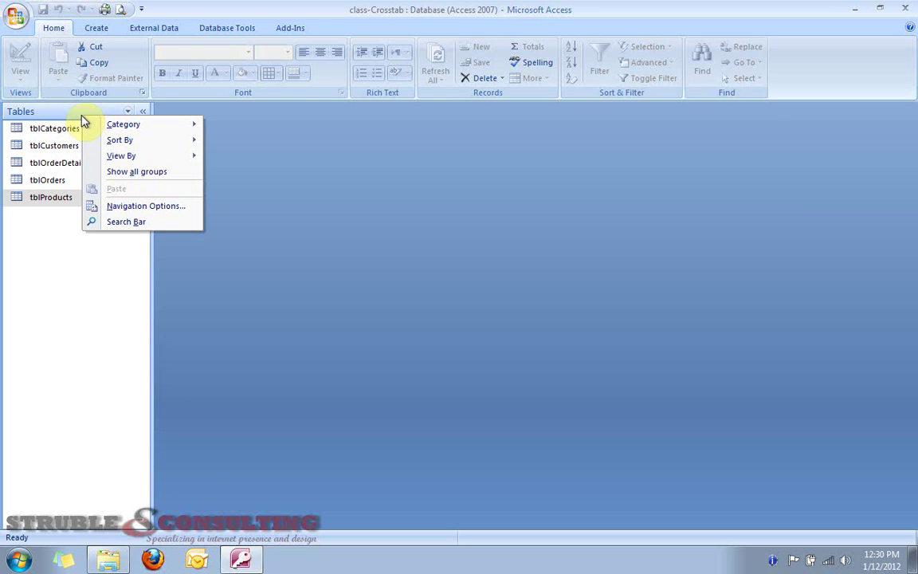
left_click(110, 173)
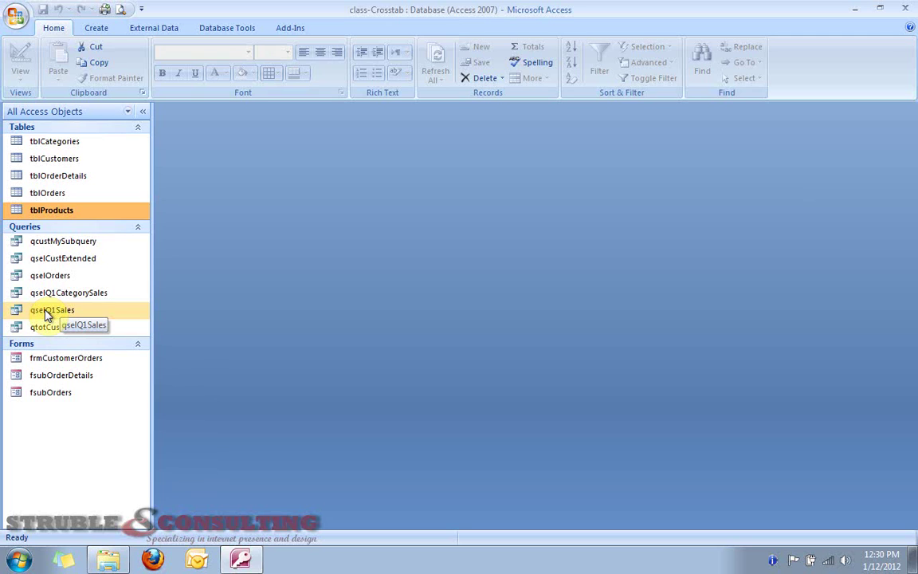
right_click(46, 313)
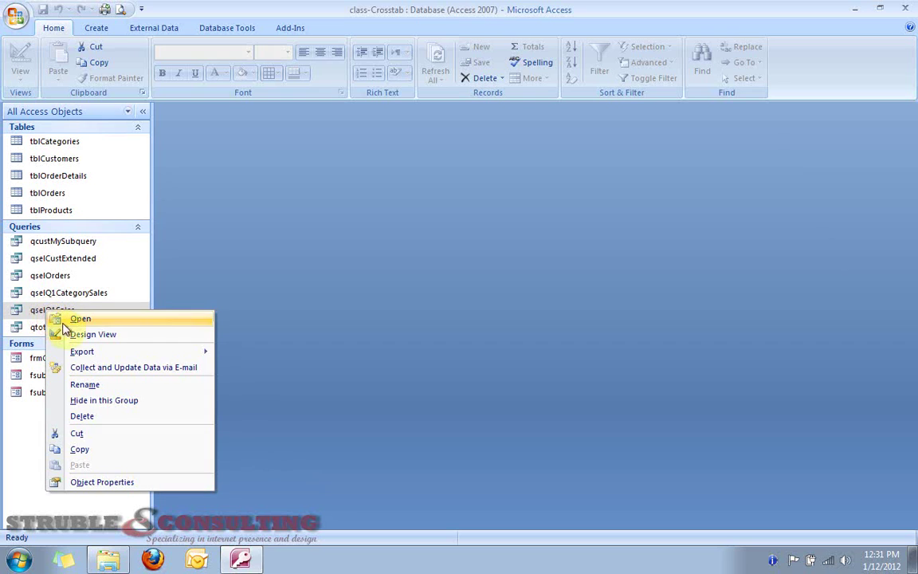
left_click(76, 334)
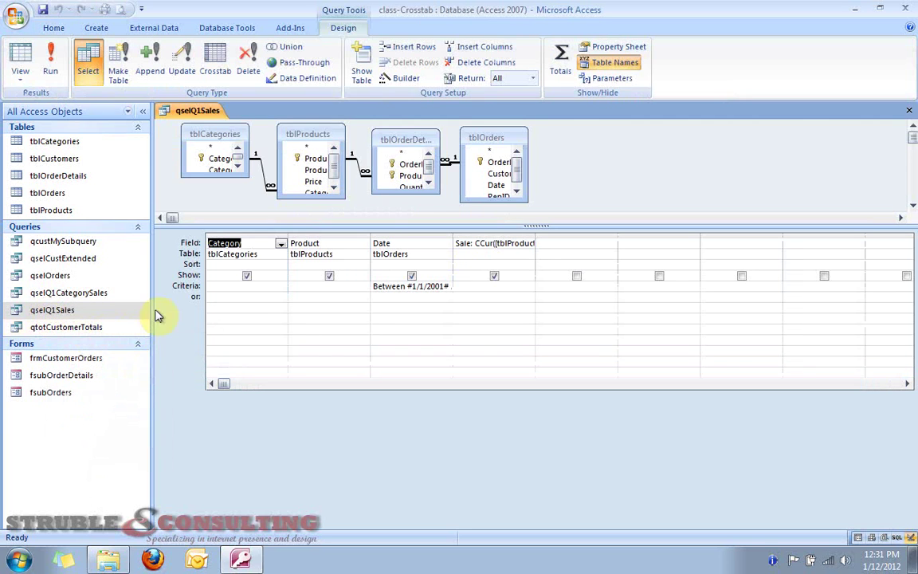
Step: Spread out the tblOrders, tblOrderDetails and tblProducts field lists so the join lines between the tables are clearly separated
left_click_drag(522, 140, 793, 139)
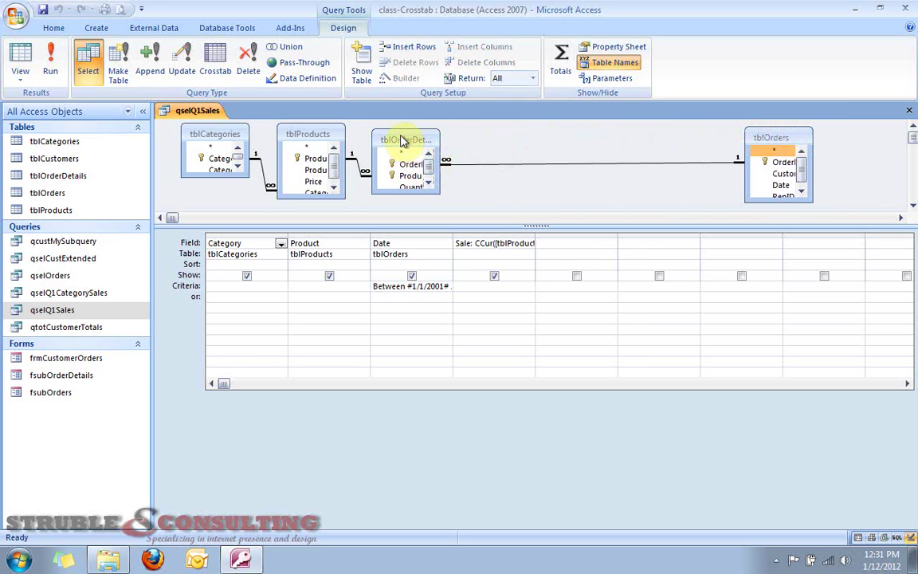
left_click_drag(402, 138, 573, 139)
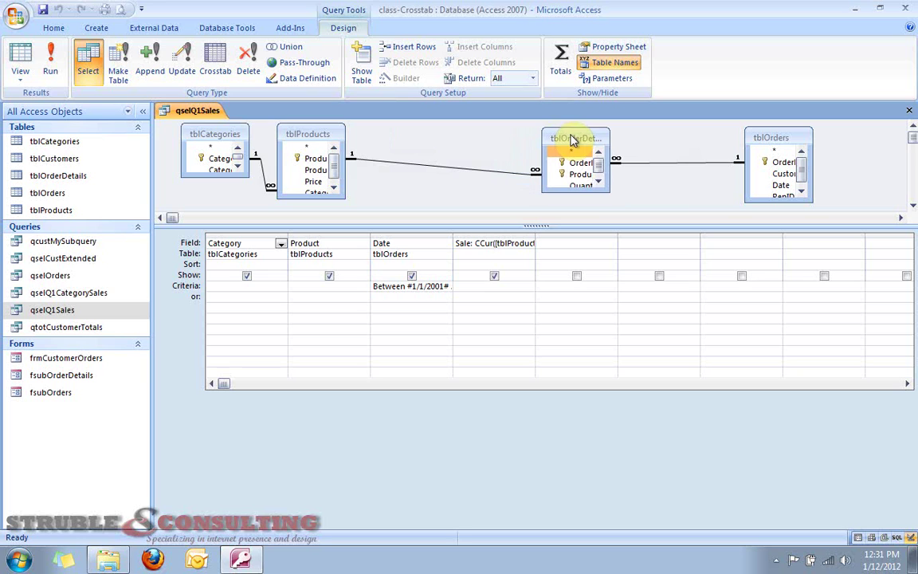
left_click_drag(319, 132, 403, 139)
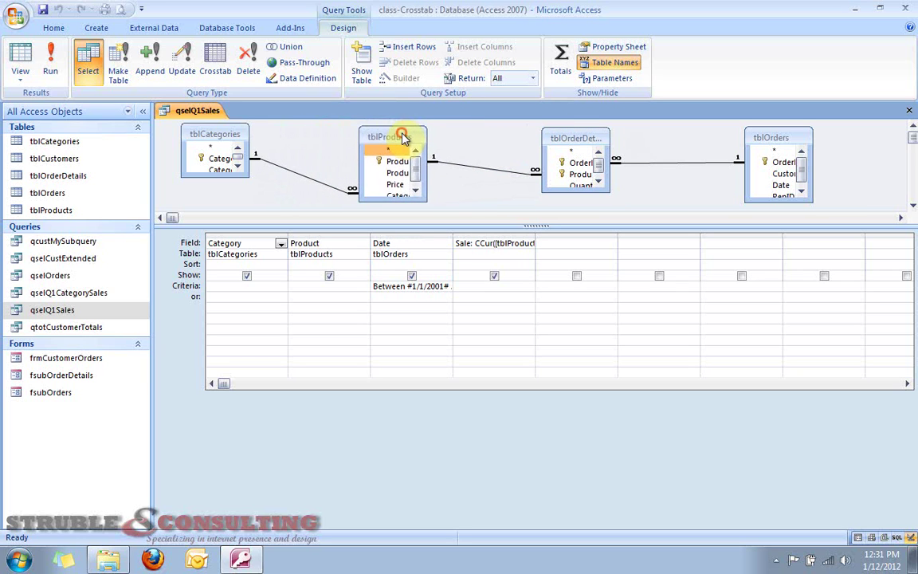
Step: Enlarge the tblCategories, tblProducts, tblOrderDetails and tblOrders field lists until all their field names are fully readable
left_click_drag(222, 170, 213, 199)
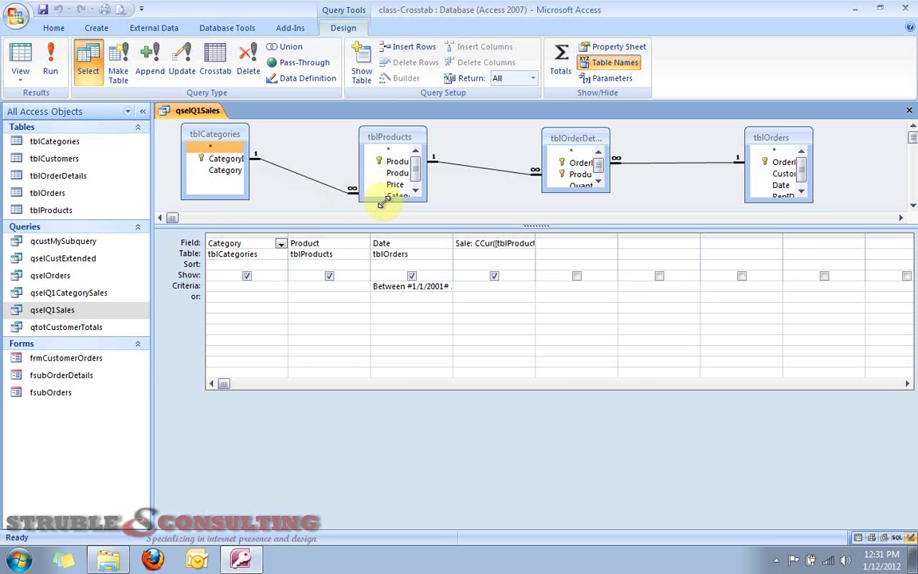
left_click_drag(391, 199, 387, 208)
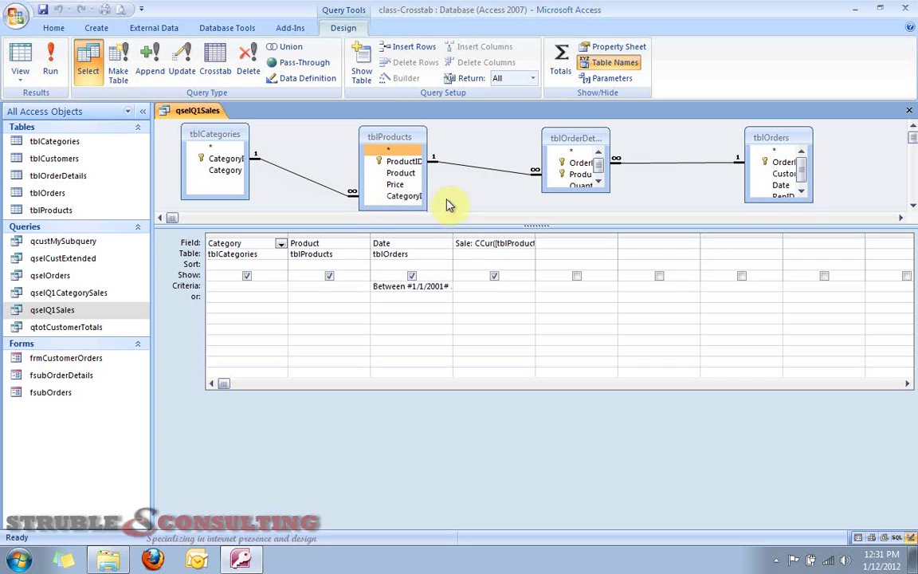
left_click(247, 159)
left_click_drag(247, 159, 275, 158)
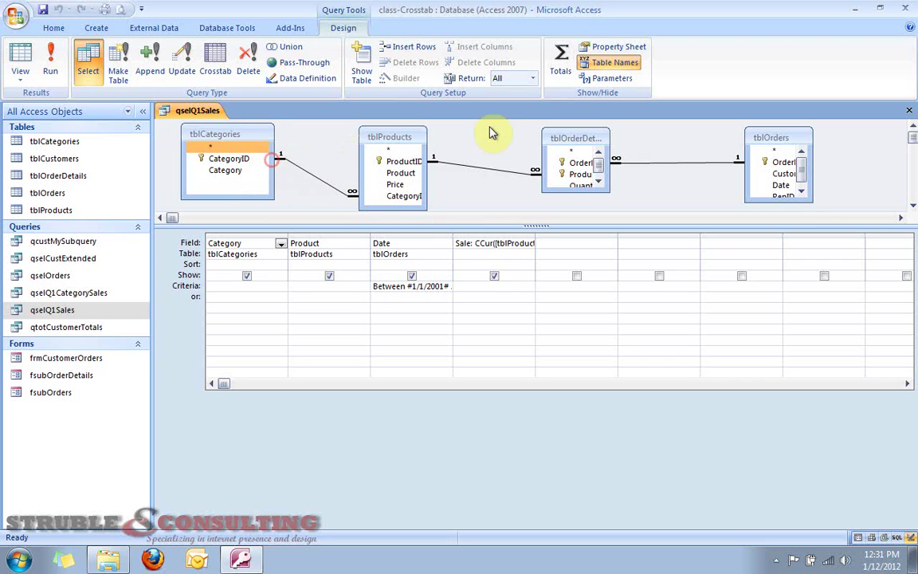
left_click_drag(426, 168, 448, 167)
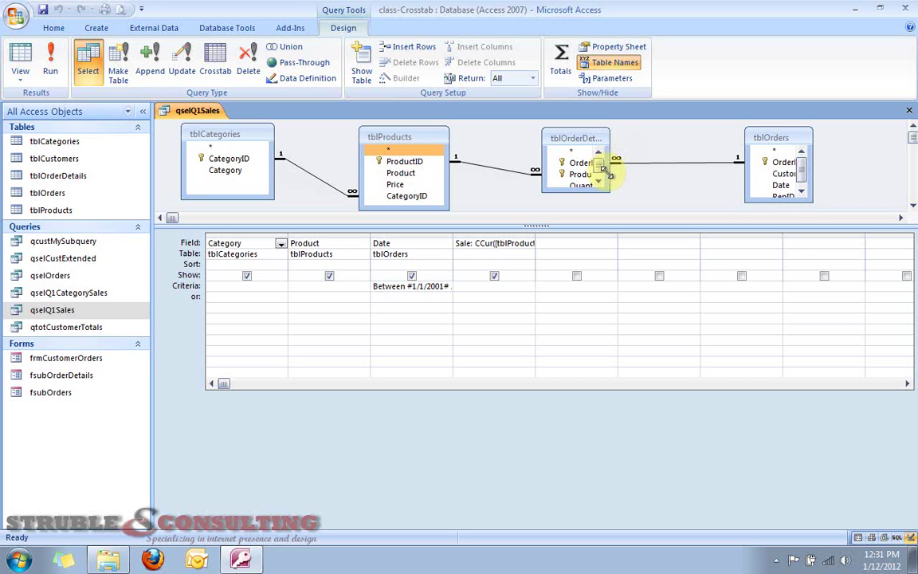
left_click_drag(610, 169, 650, 170)
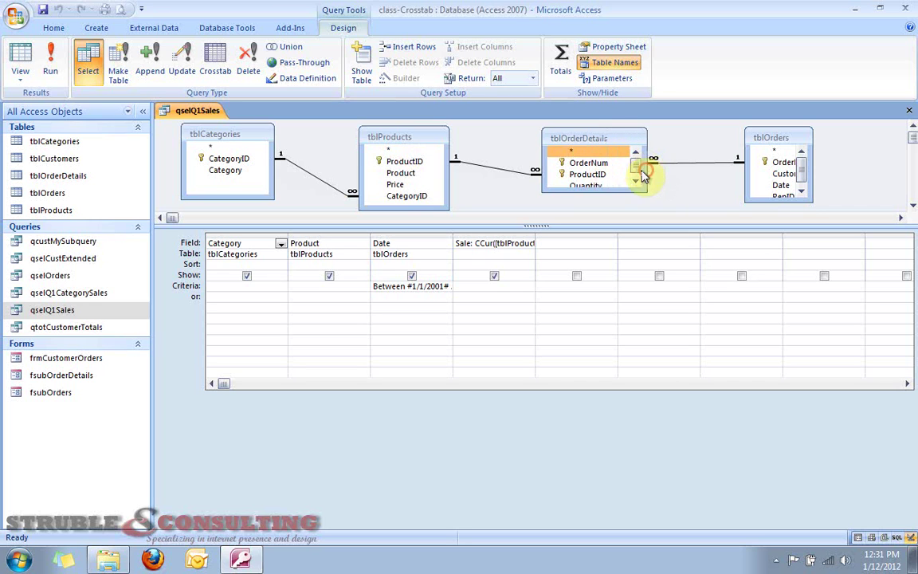
left_click_drag(604, 191, 603, 208)
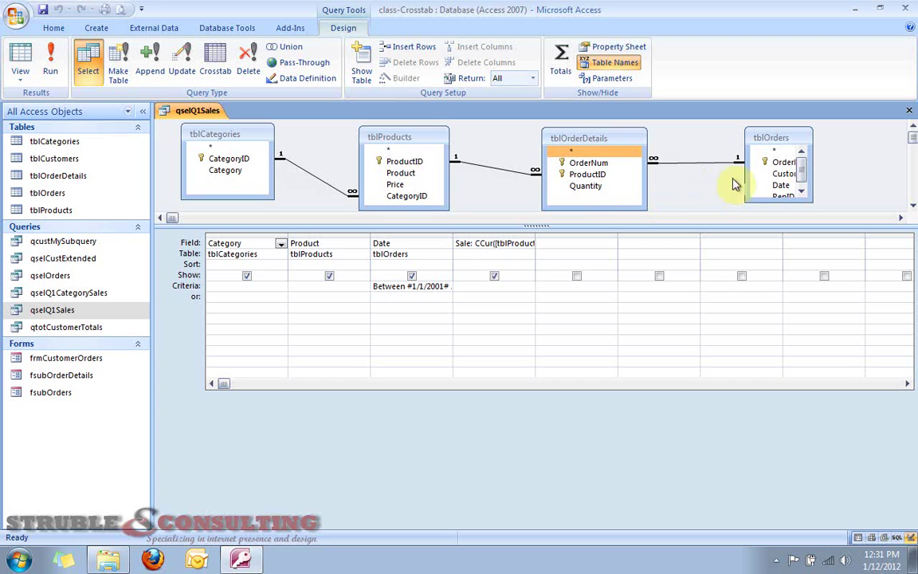
left_click_drag(813, 166, 853, 169)
left_click_drag(806, 199, 808, 209)
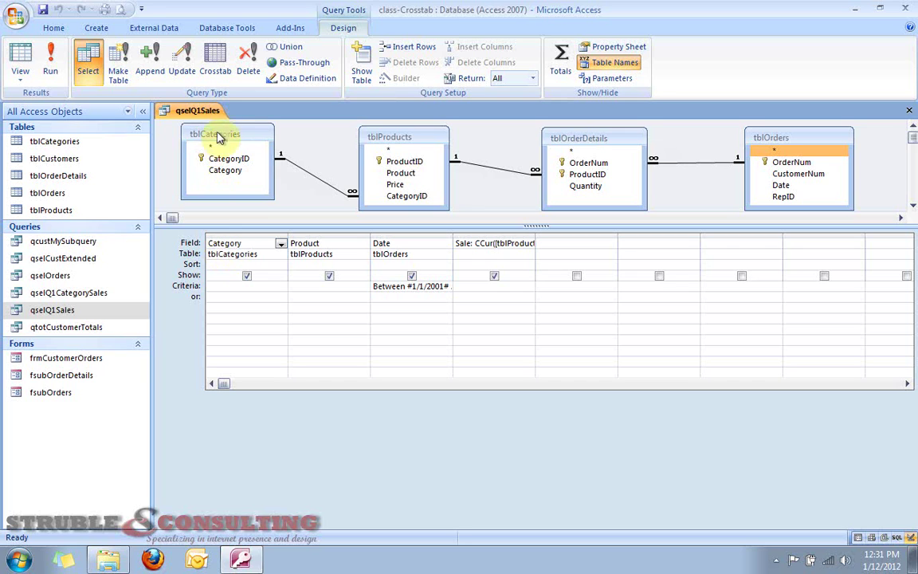
left_click(227, 172)
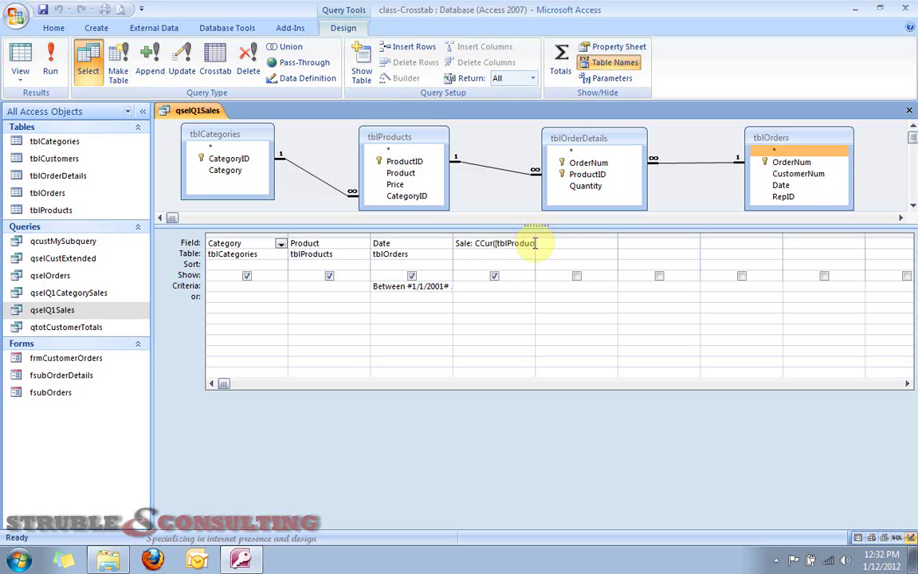
Step: Widen the Sale and Date columns to read their full expression and criteria, and run the query to view its records before closing it
left_click_drag(533, 237, 673, 239)
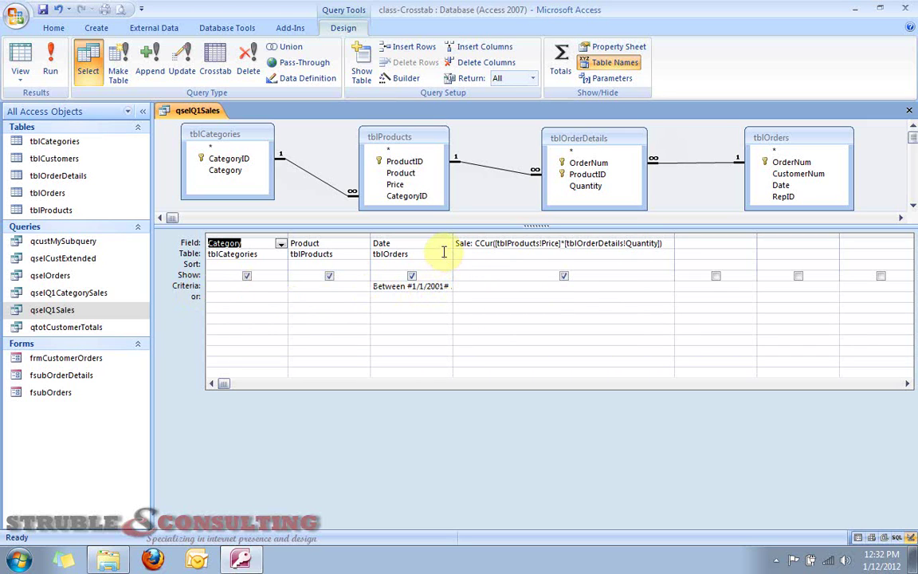
left_click_drag(453, 232, 526, 239)
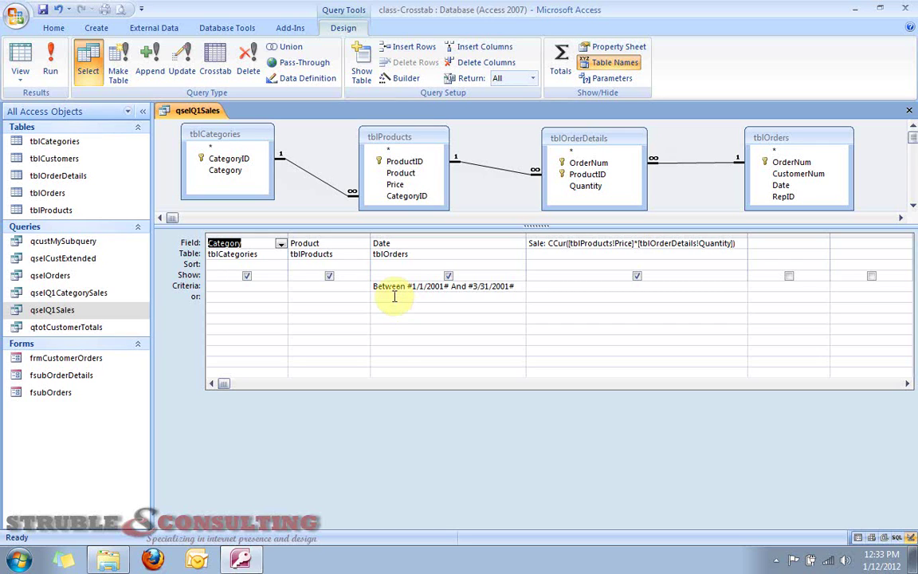
left_click(49, 64)
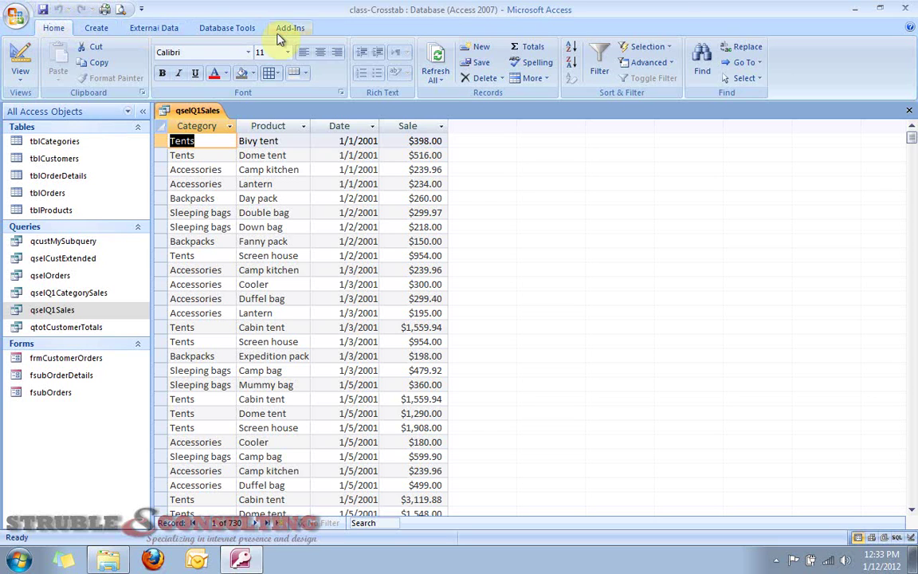
left_click(909, 111)
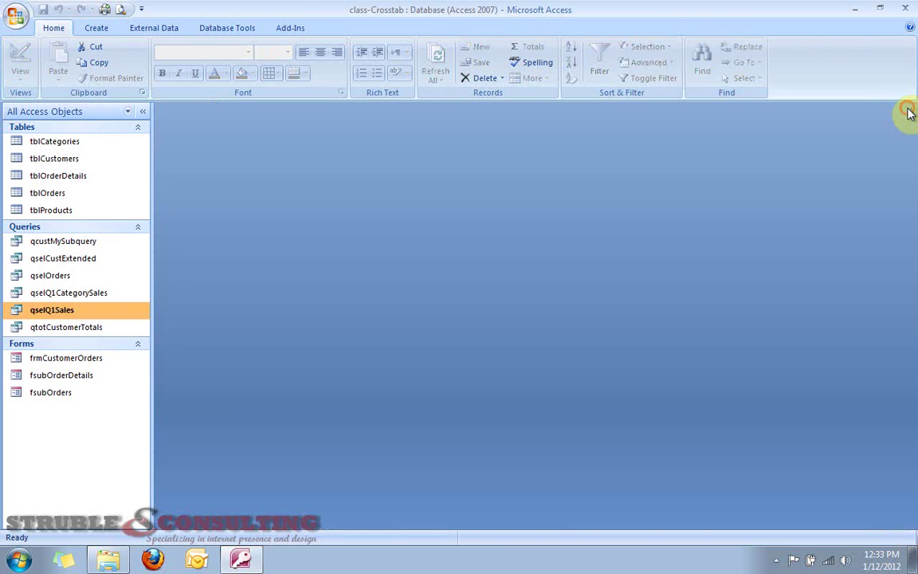
Step: Start the Crosstab Query Wizard and choose the qselQ1Sales query as the source of its fields
left_click(96, 29)
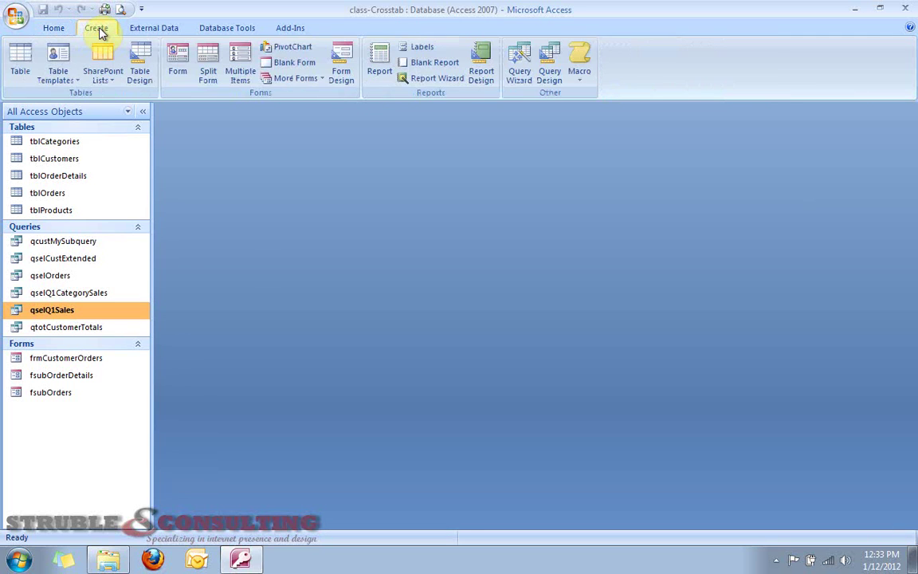
left_click(519, 73)
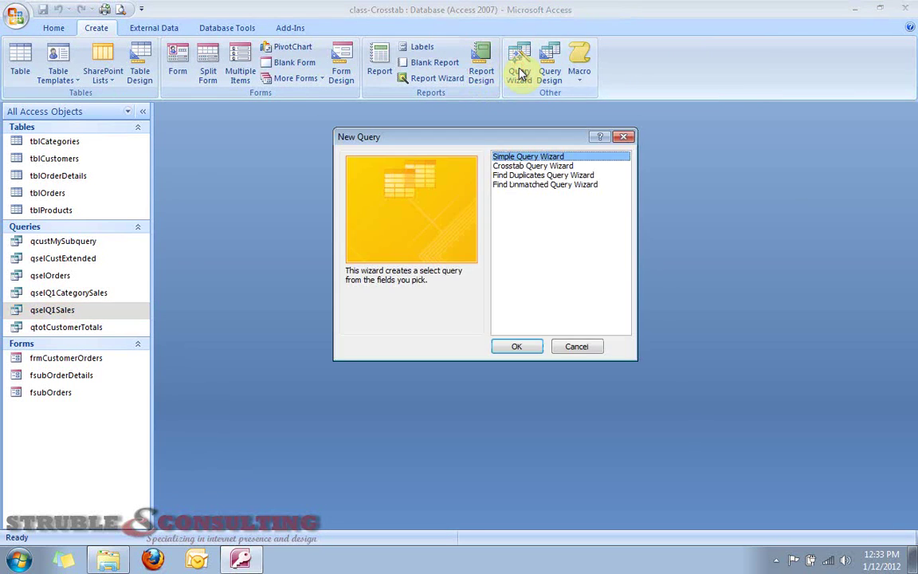
left_click(518, 167)
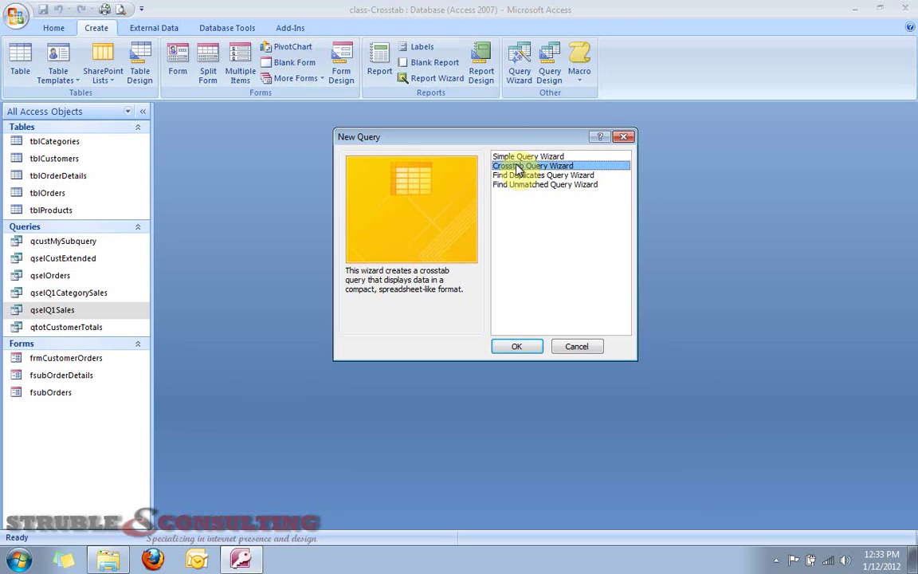
left_click(516, 348)
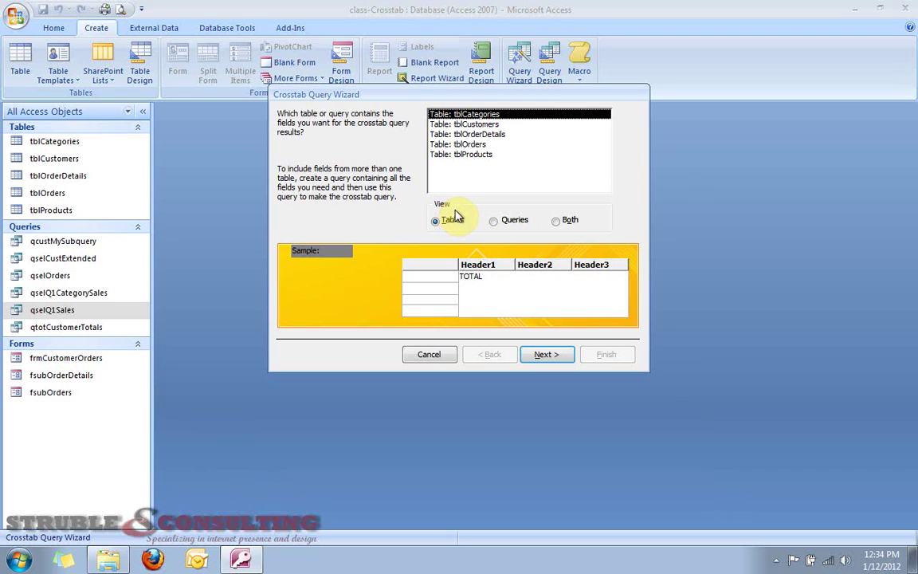
left_click(494, 224)
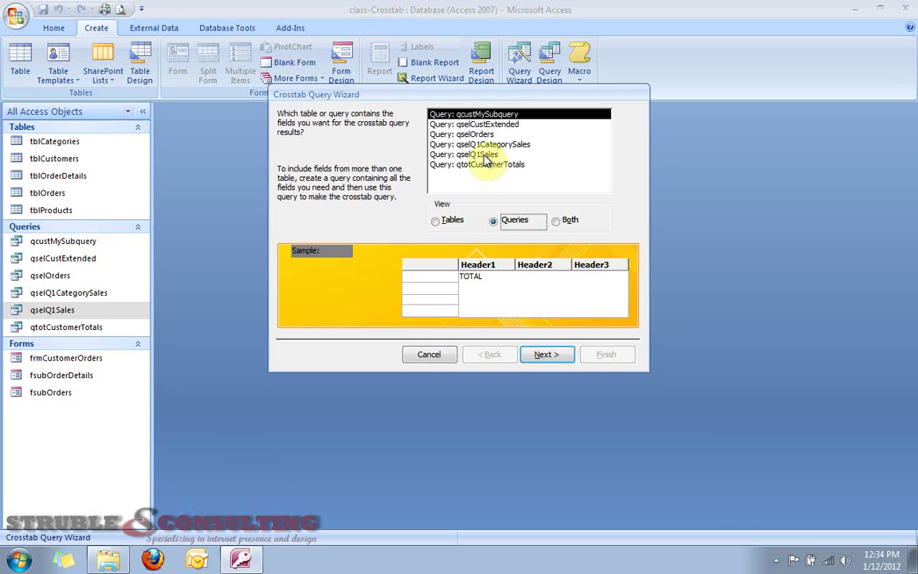
left_click(485, 155)
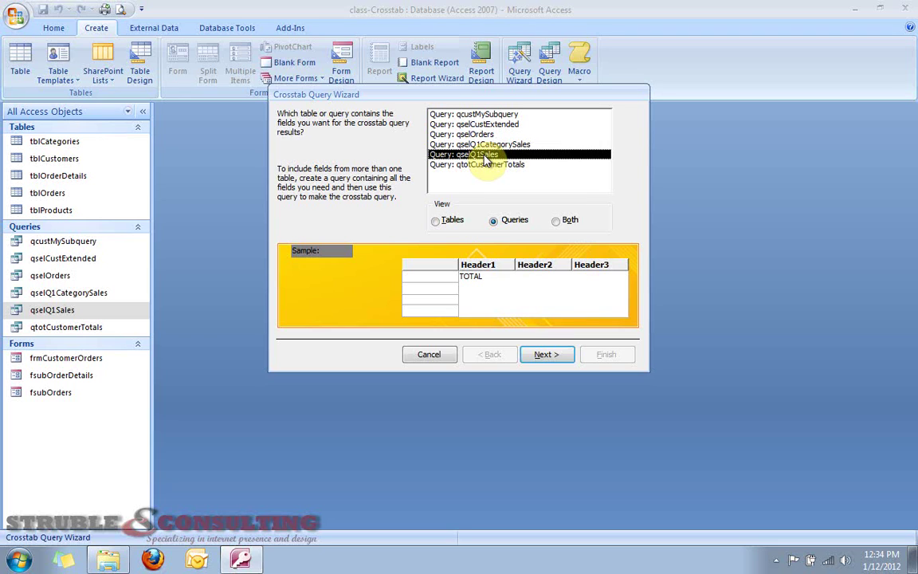
left_click(547, 359)
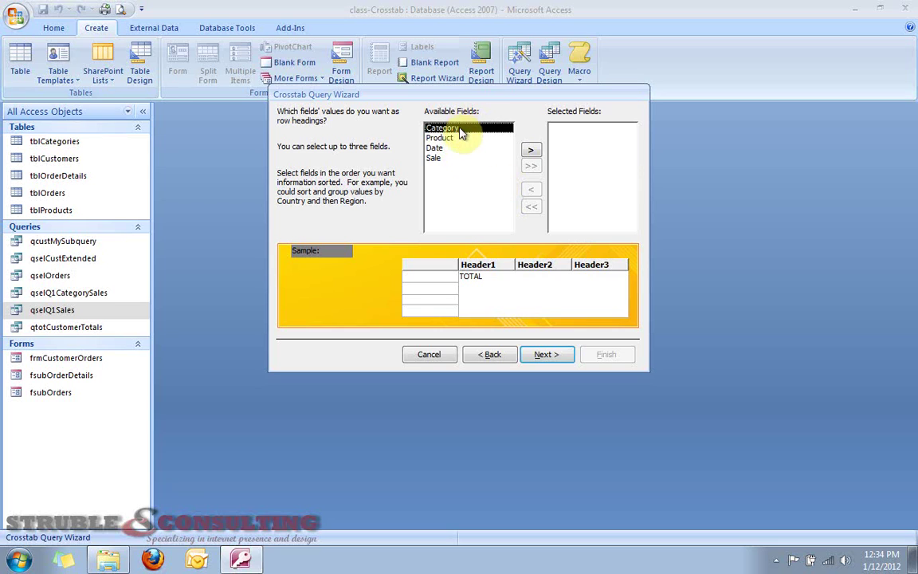
Step: Use Category as the row heading and Date as the column heading, grouped by Month
left_click(532, 152)
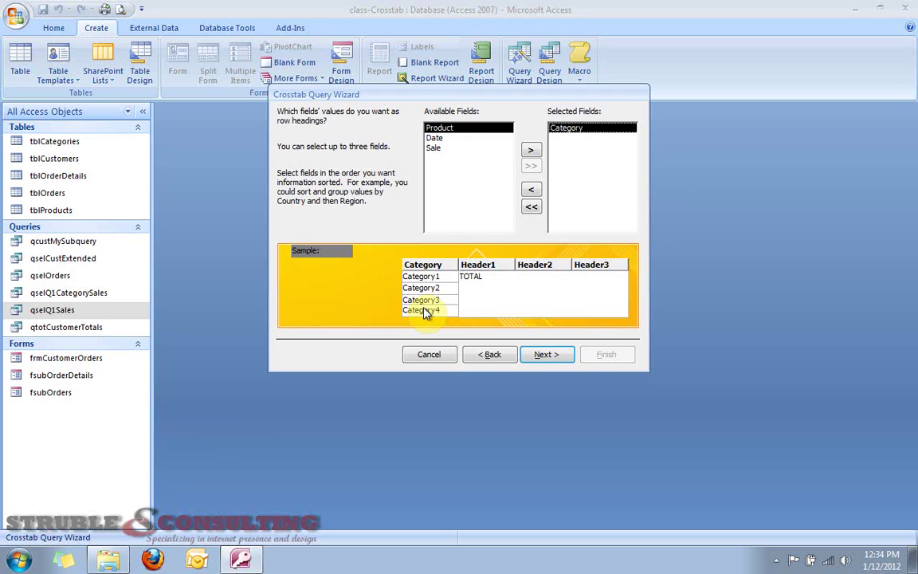
left_click(545, 355)
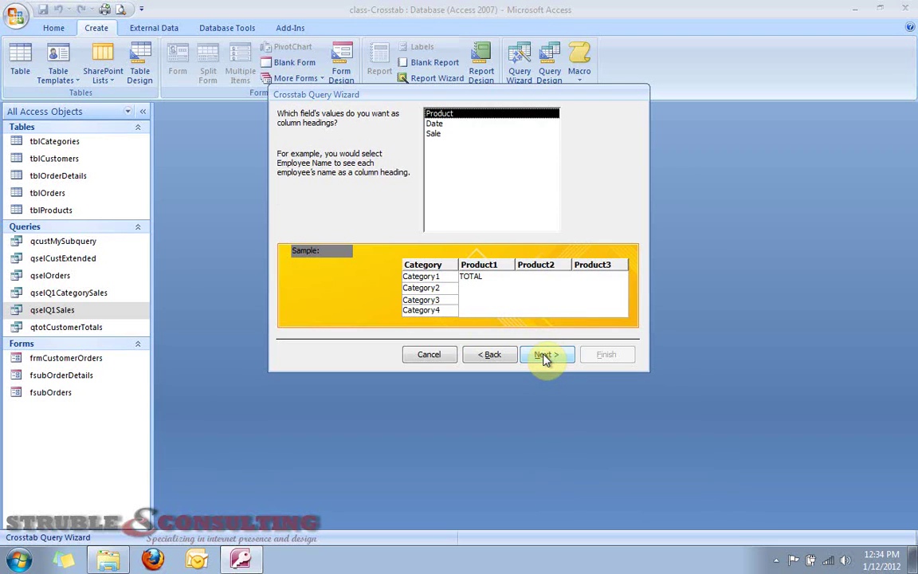
left_click(437, 124)
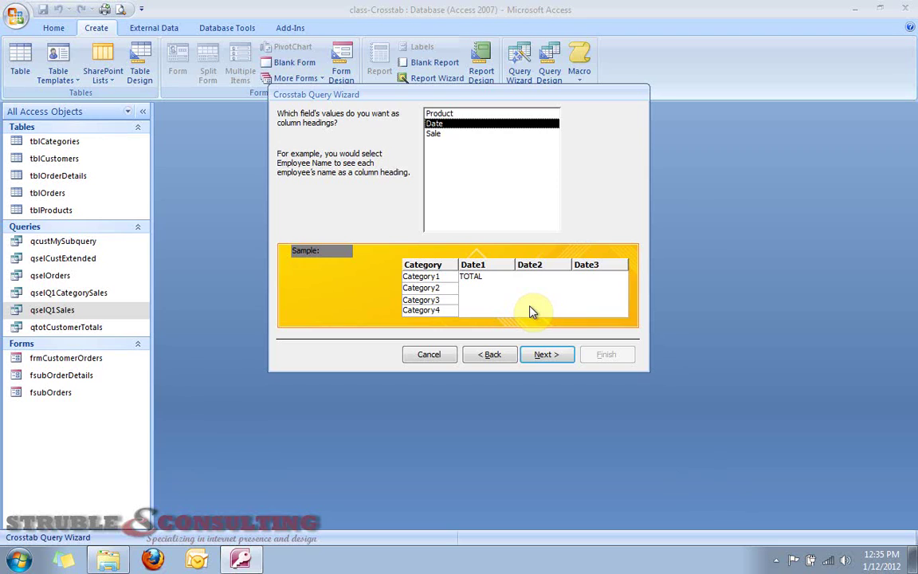
left_click(545, 357)
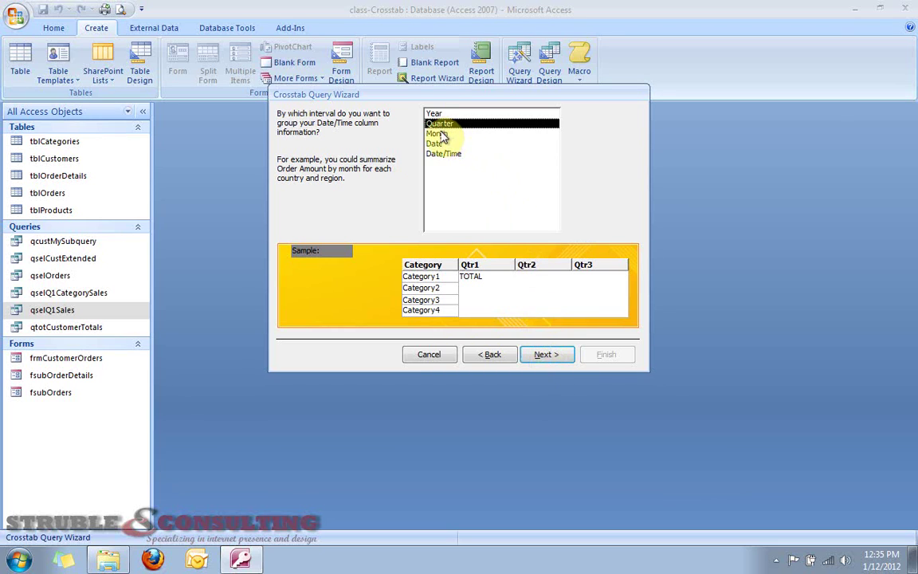
left_click(438, 133)
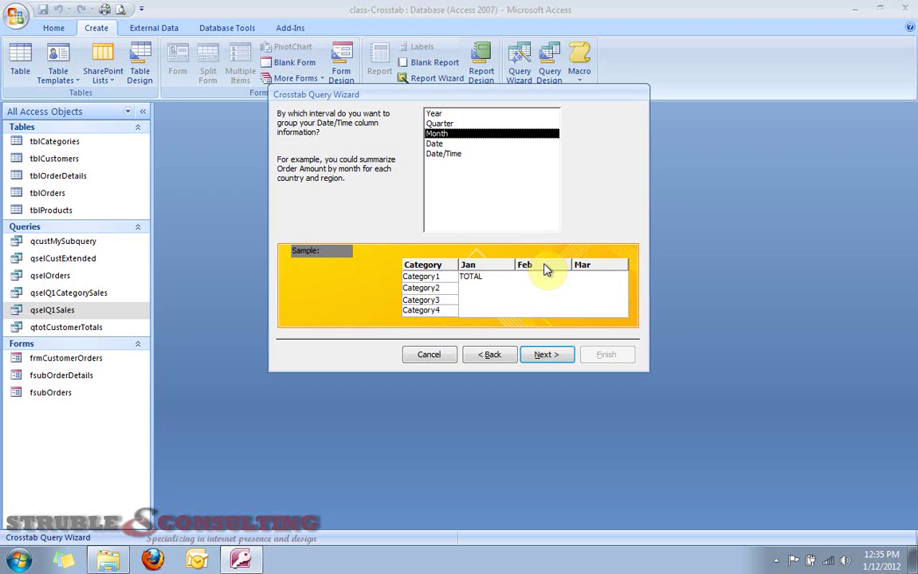
left_click(547, 360)
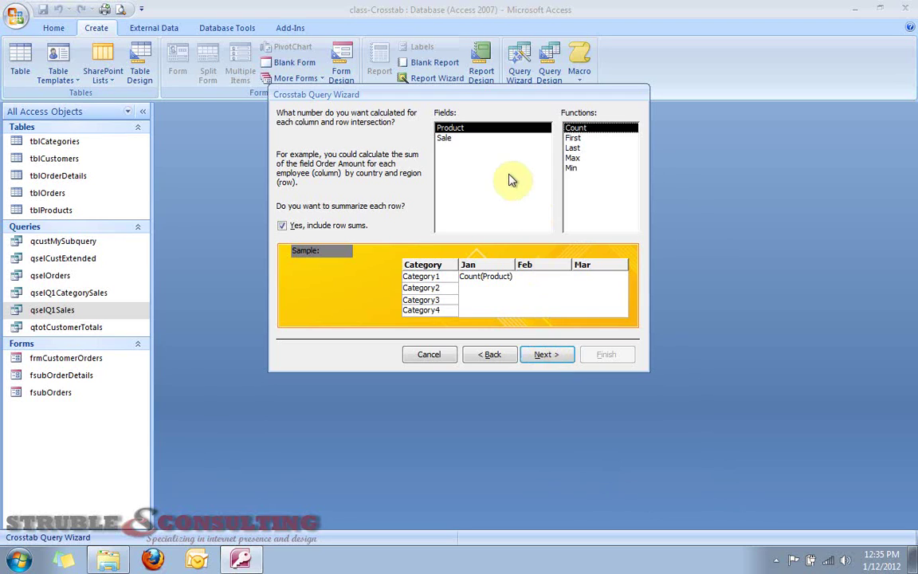
Step: Calculate the Sum of the Sale field with row sums included, and finish the wizard as qselQ1Sales_Crosstab with the query opened for viewing
left_click(448, 140)
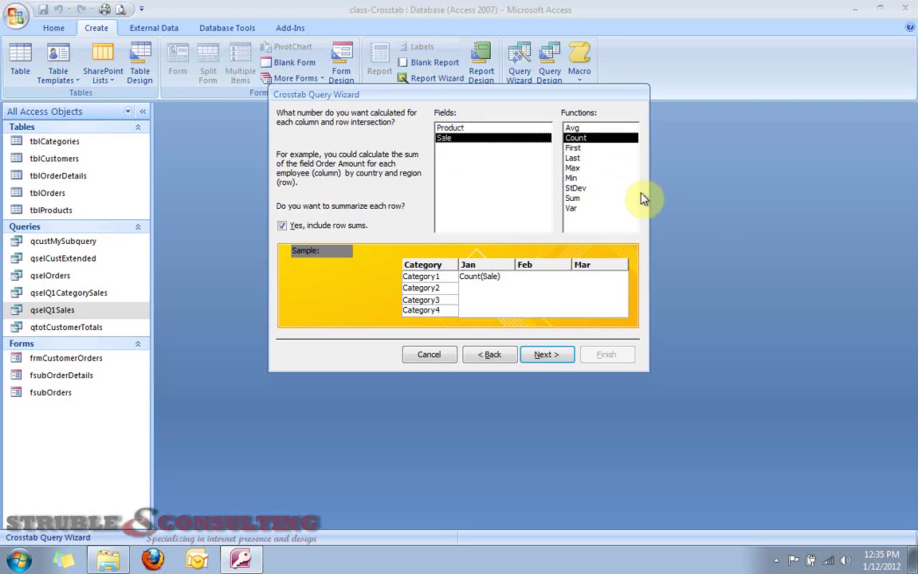
left_click(579, 199)
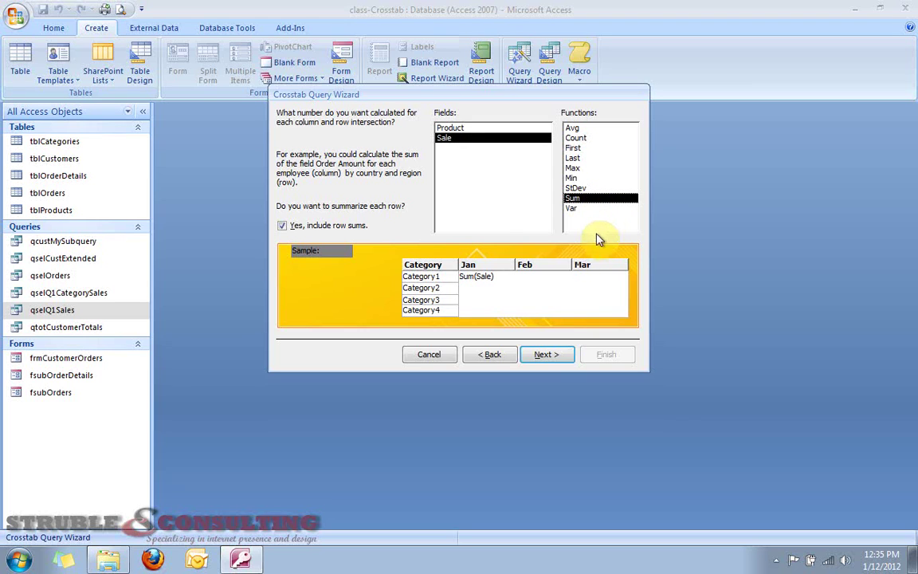
left_click(546, 355)
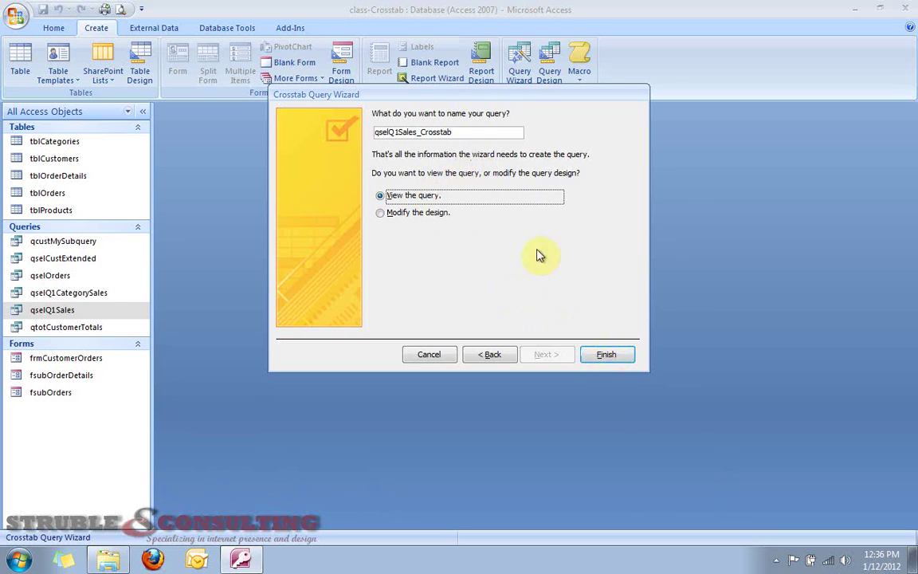
left_click(612, 357)
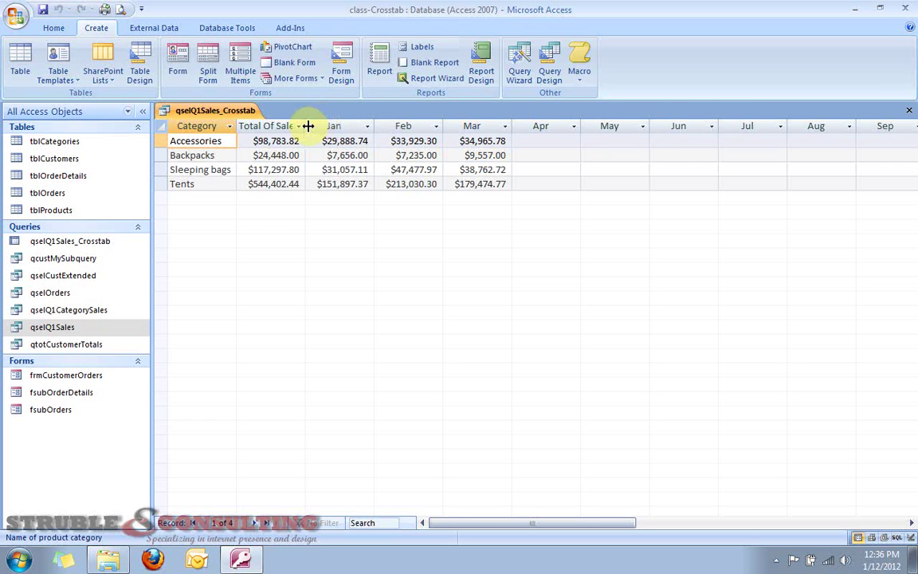
Step: Widen the Total Of Sale column to fit its heading and switch the crosstab query to Design view
left_click_drag(306, 126, 336, 127)
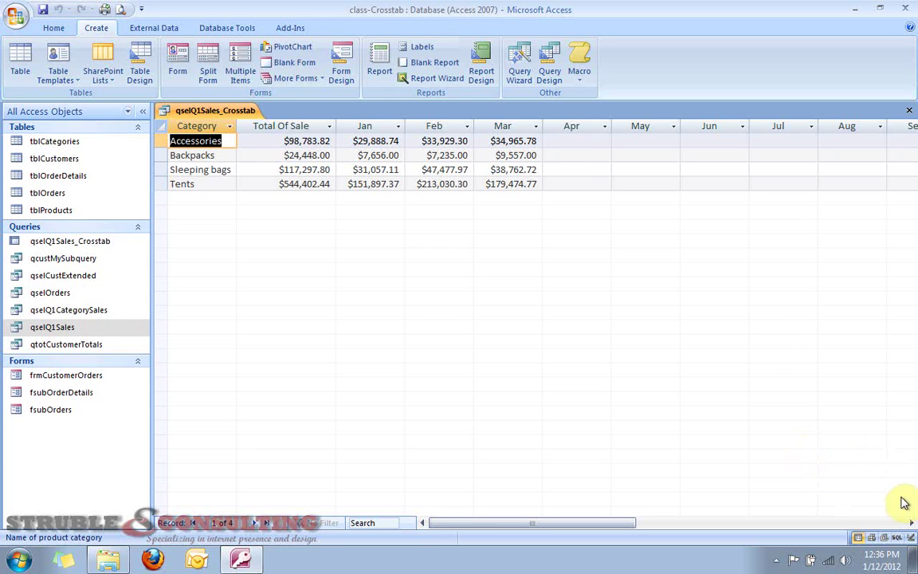
left_click(53, 29)
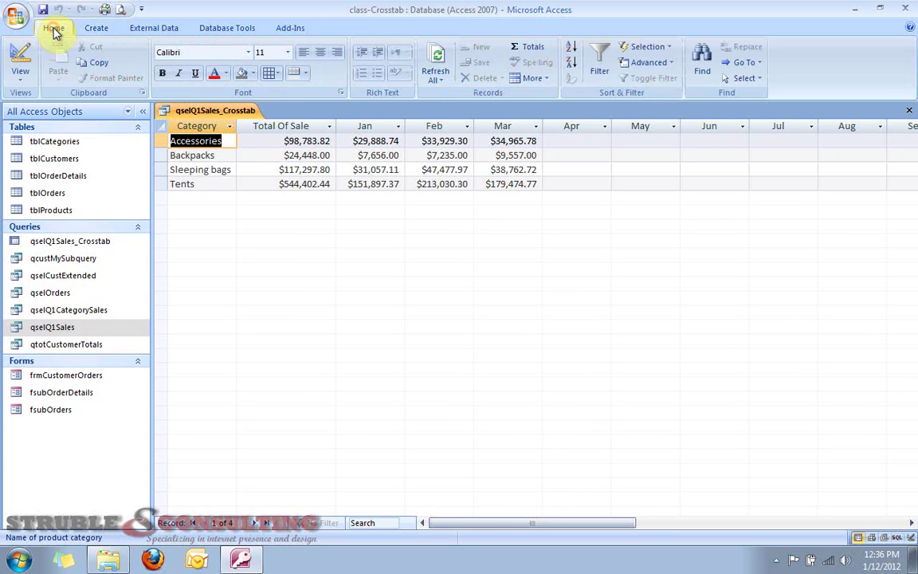
left_click(20, 55)
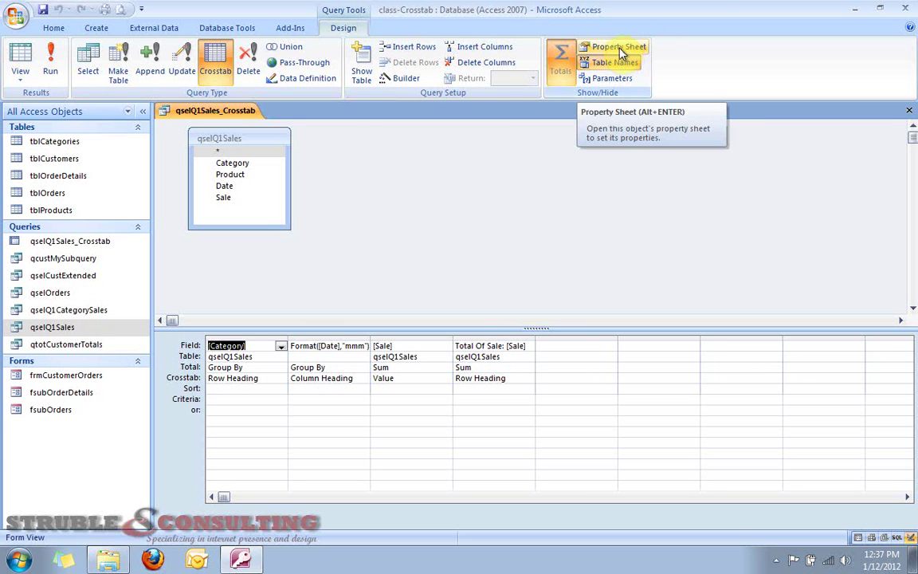
left_click(22, 57)
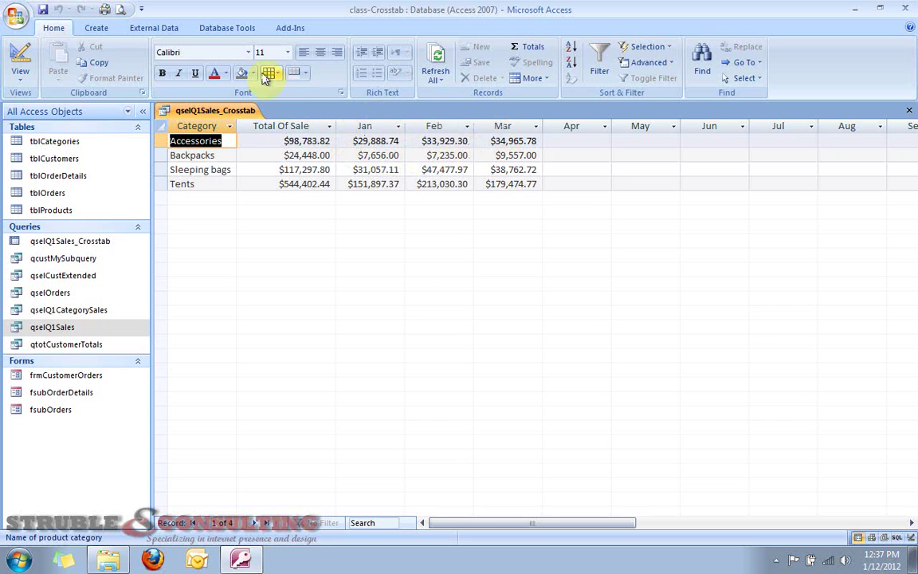
left_click(21, 56)
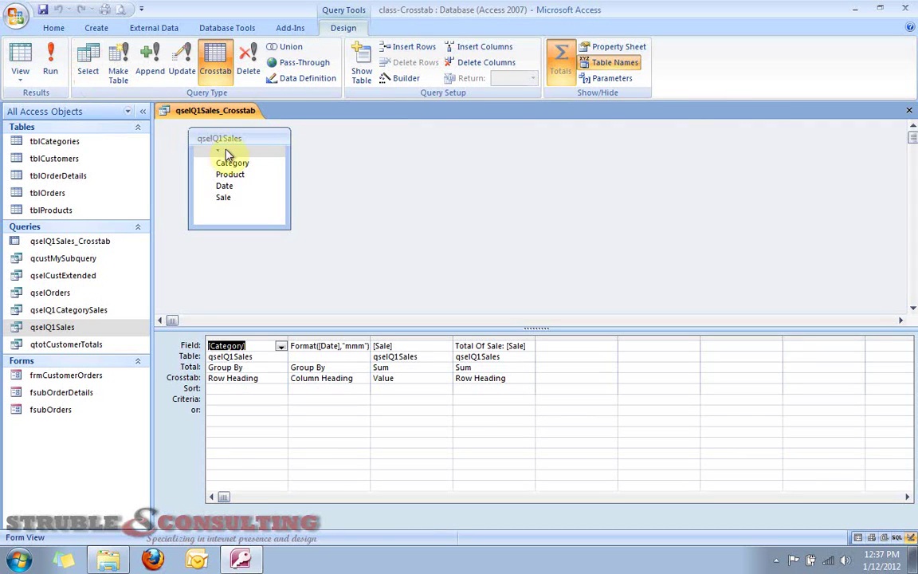
left_click(621, 47)
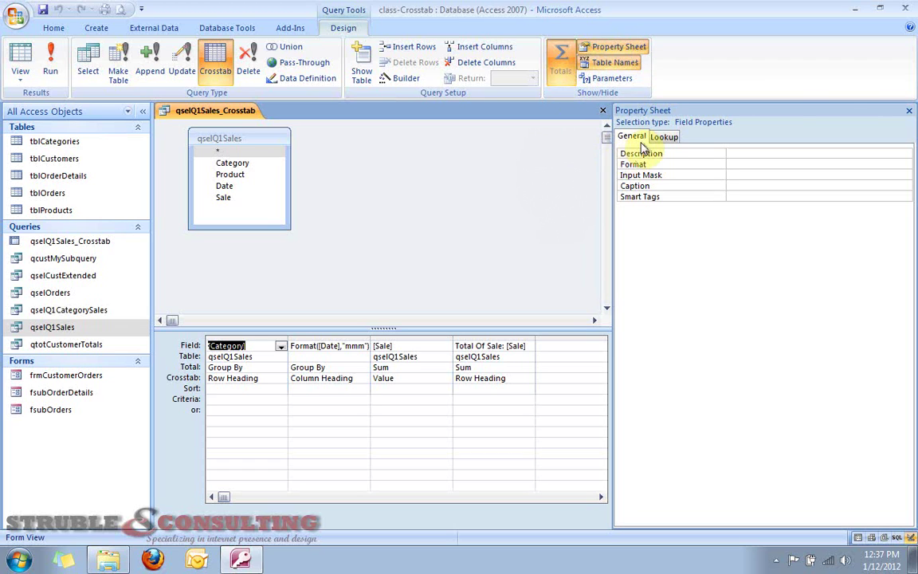
left_click(909, 110)
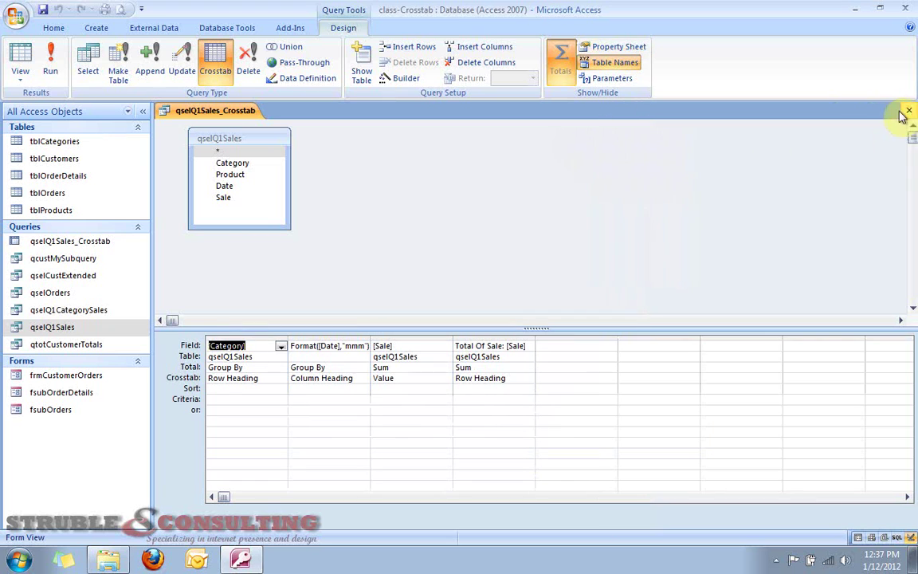
right_click(632, 210)
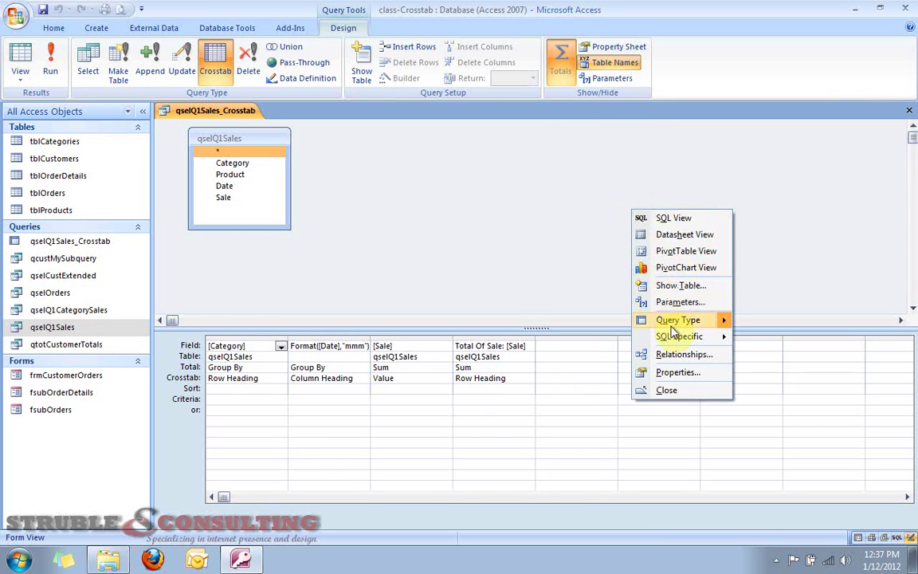
mouse_move(668, 327)
left_click(669, 372)
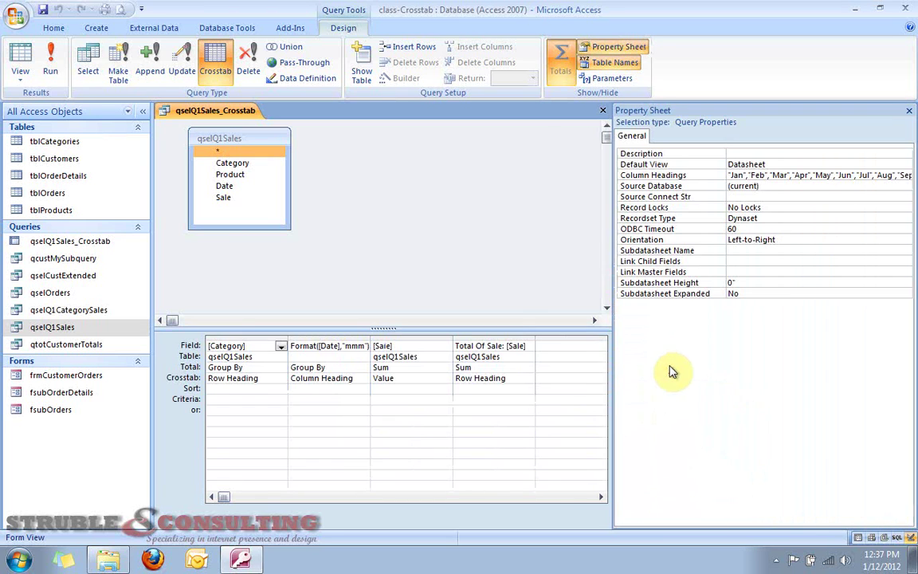
left_click(908, 114)
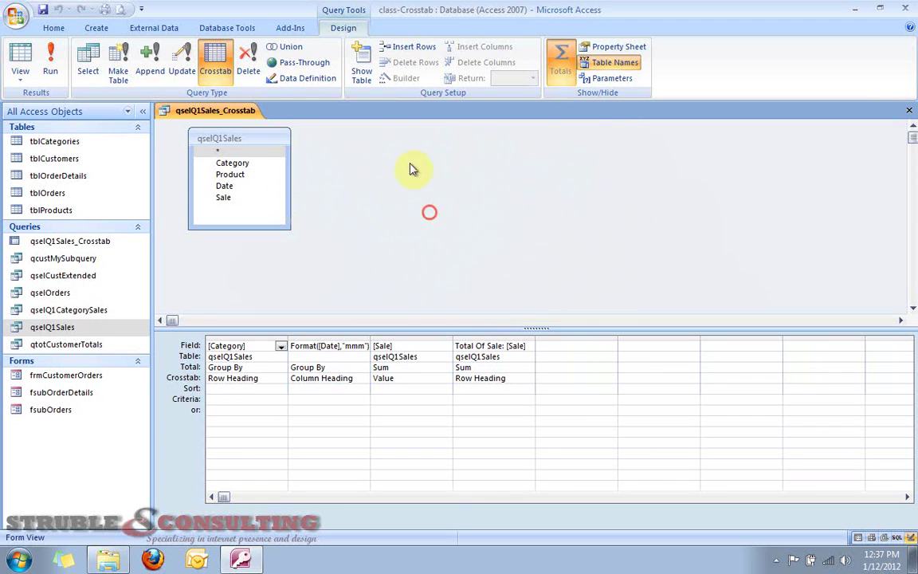
Step: Show the properties of the crosstab query itself and open its Column Headings property in the Zoom window
right_click(473, 206)
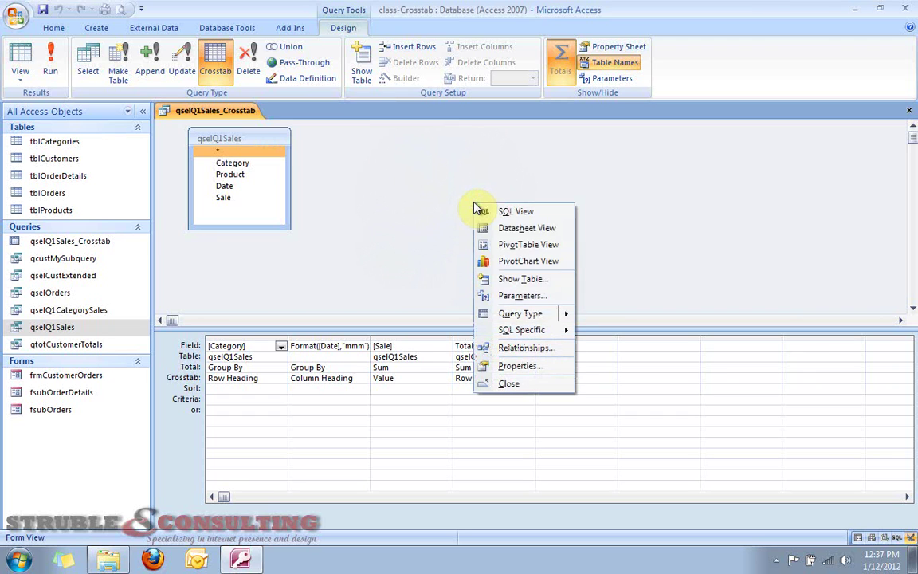
left_click(514, 365)
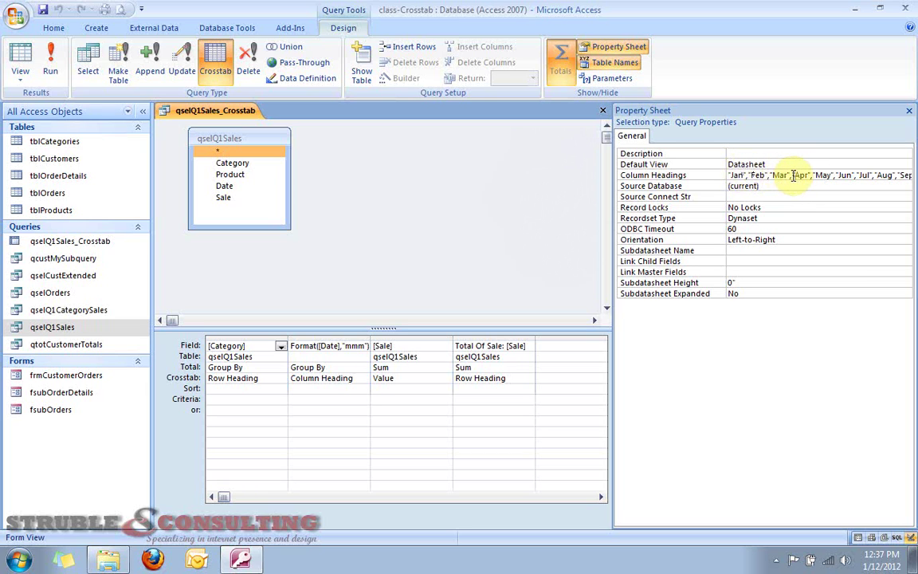
right_click(792, 174)
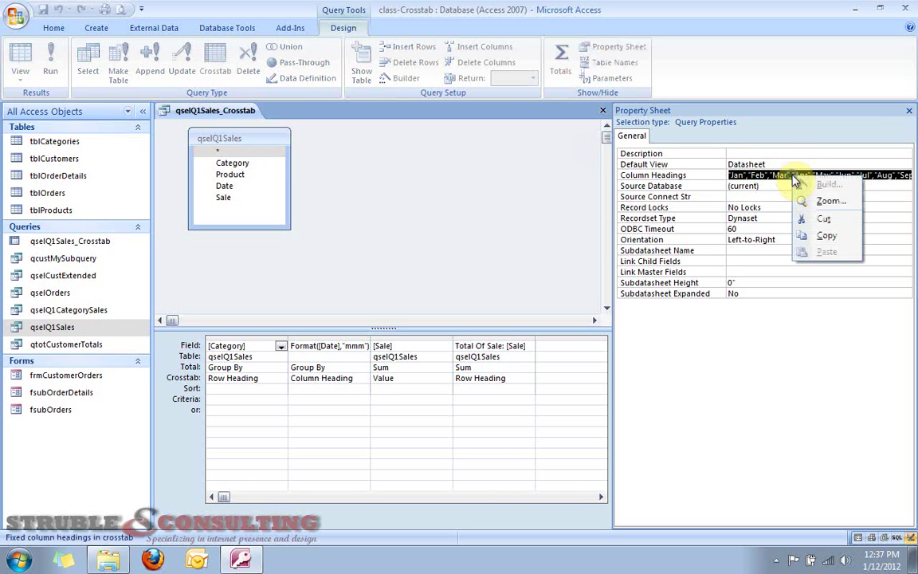
left_click(829, 201)
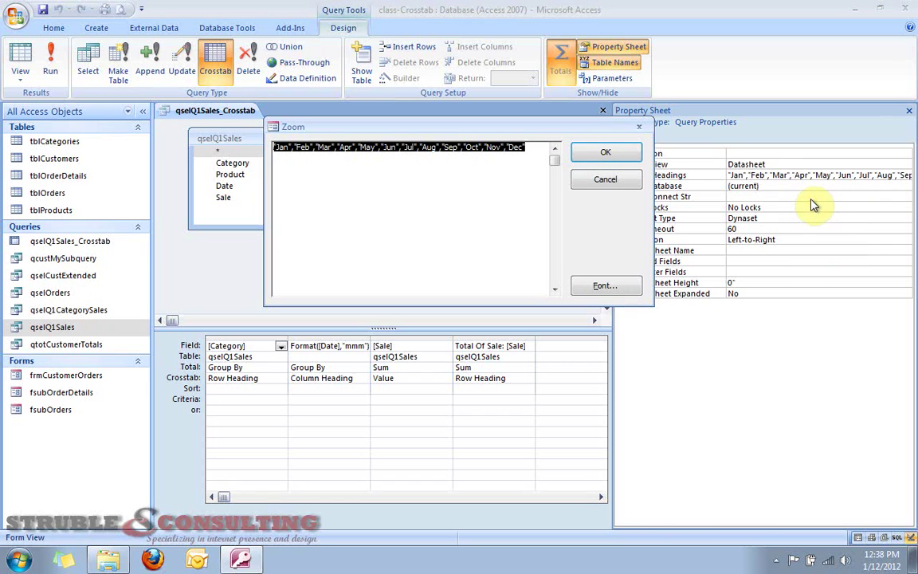
Step: Set the Zoom window's font size to 14 so the month headings are easier to read
left_click(600, 285)
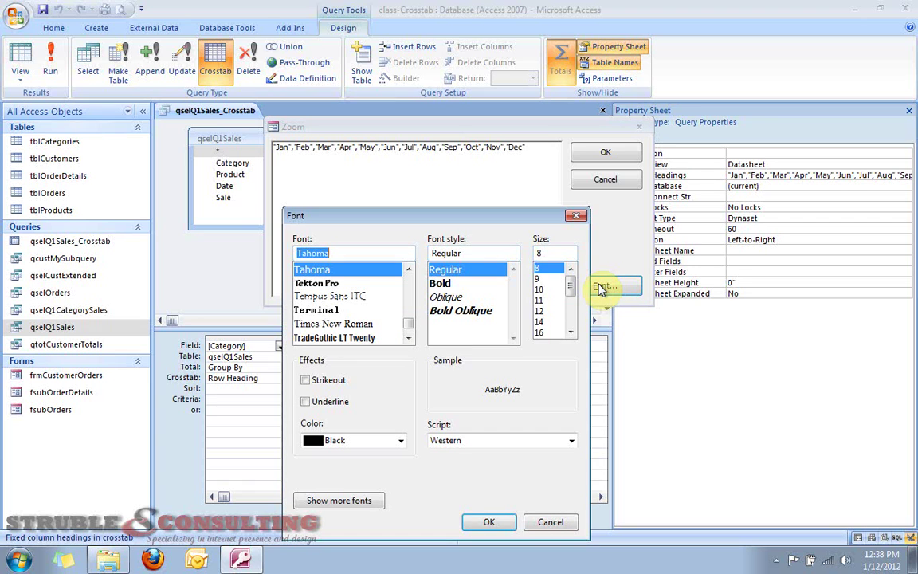
left_click(543, 322)
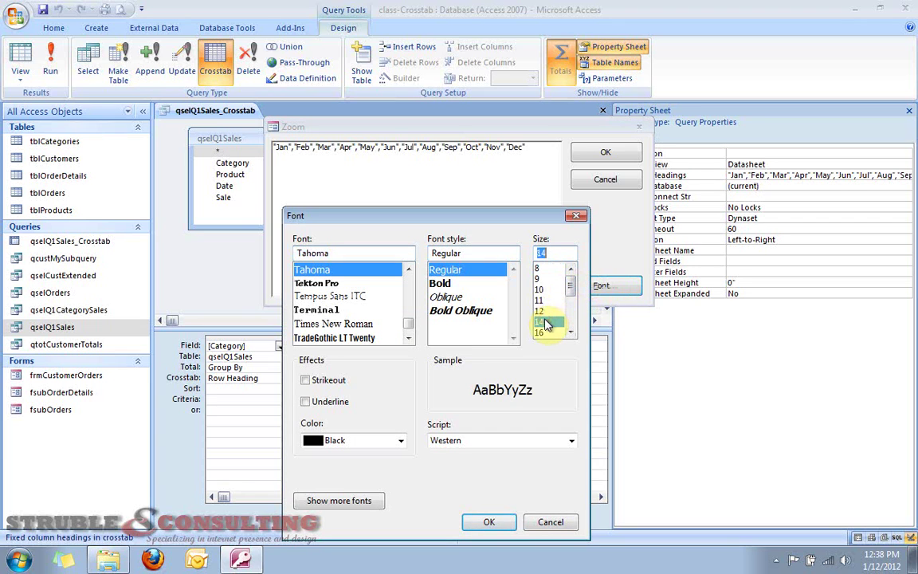
left_click(489, 522)
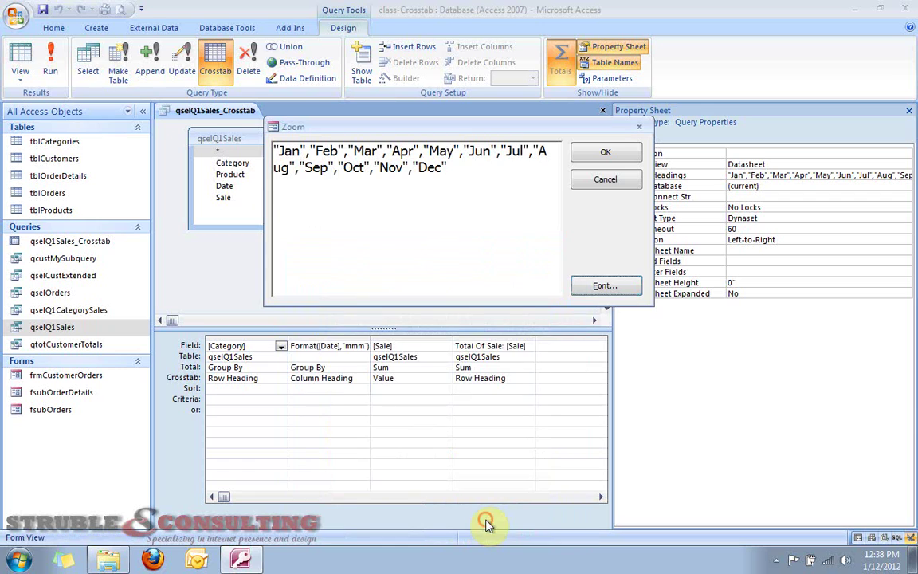
Step: Remove the months Apr through Dec from the Column Headings list, leaving "Jan","Feb","Mar", and accept the Zoom window
left_click(382, 151)
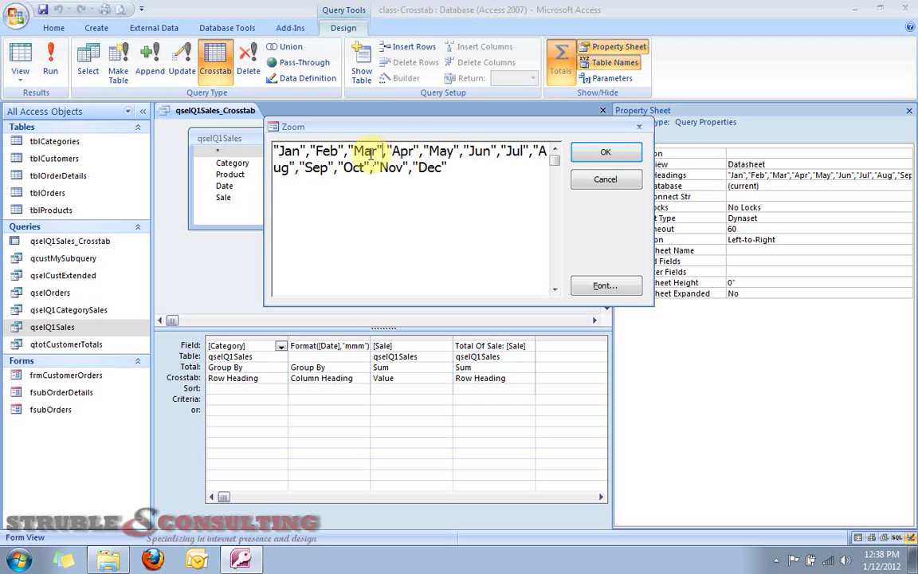
left_click(408, 174, "shift")
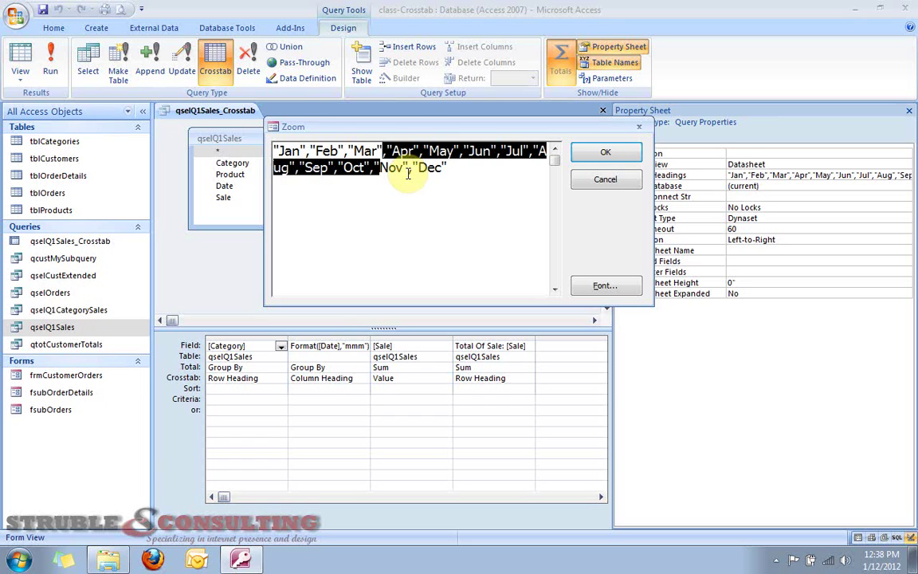
key("shift+End")
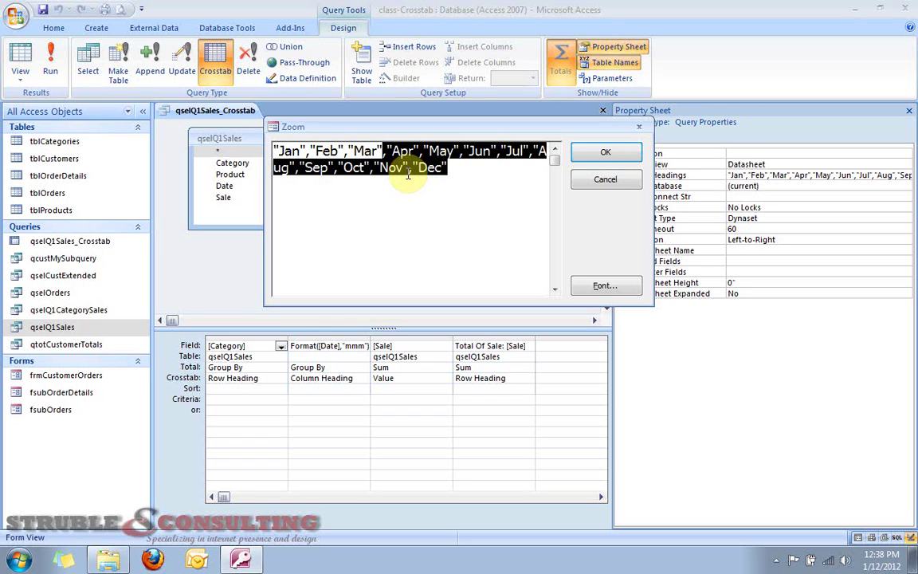
key("Delete")
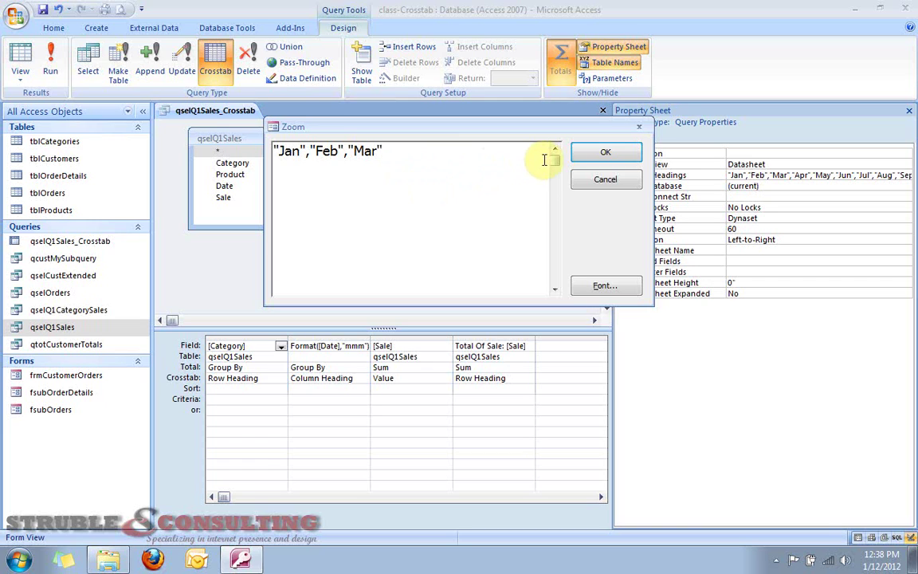
left_click(596, 155)
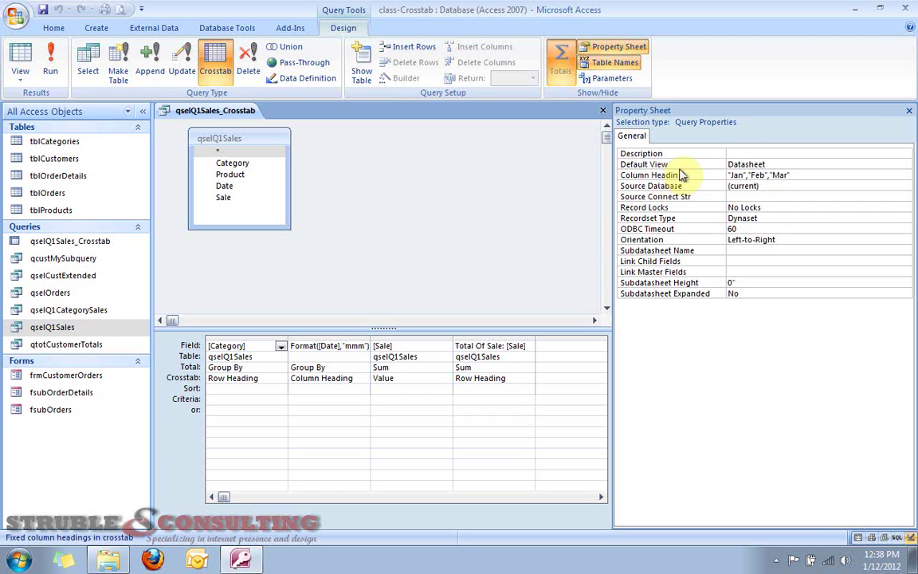
Step: Close the query's property sheet and run the crosstab query
left_click(787, 176)
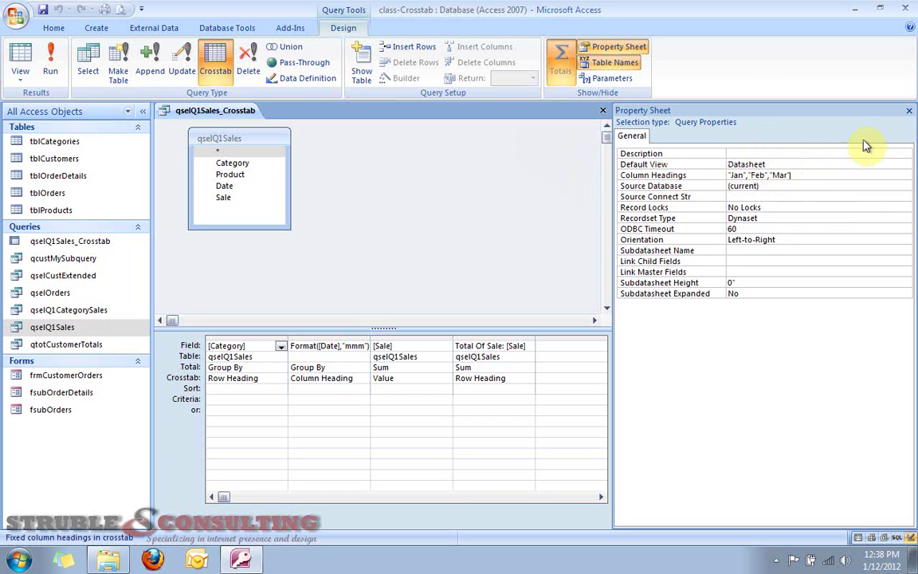
left_click(908, 111)
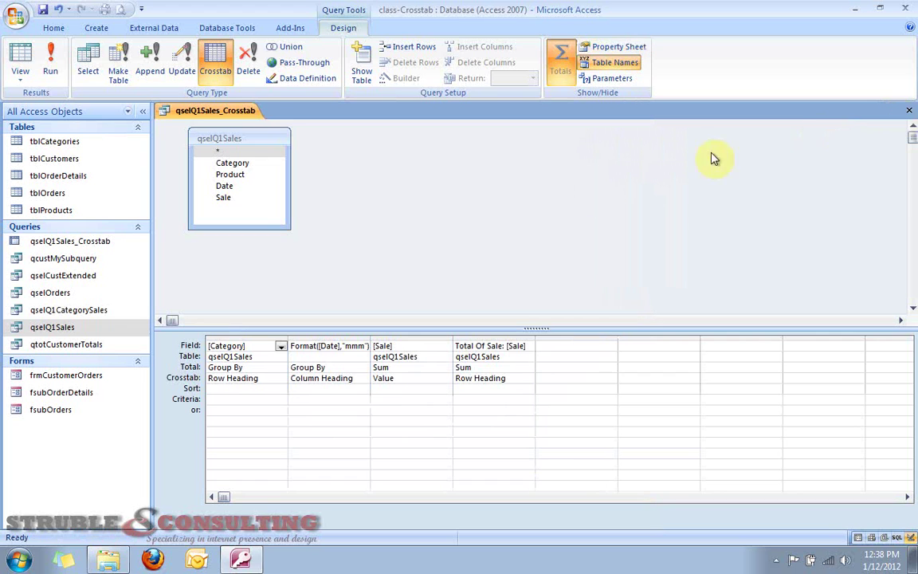
left_click(48, 60)
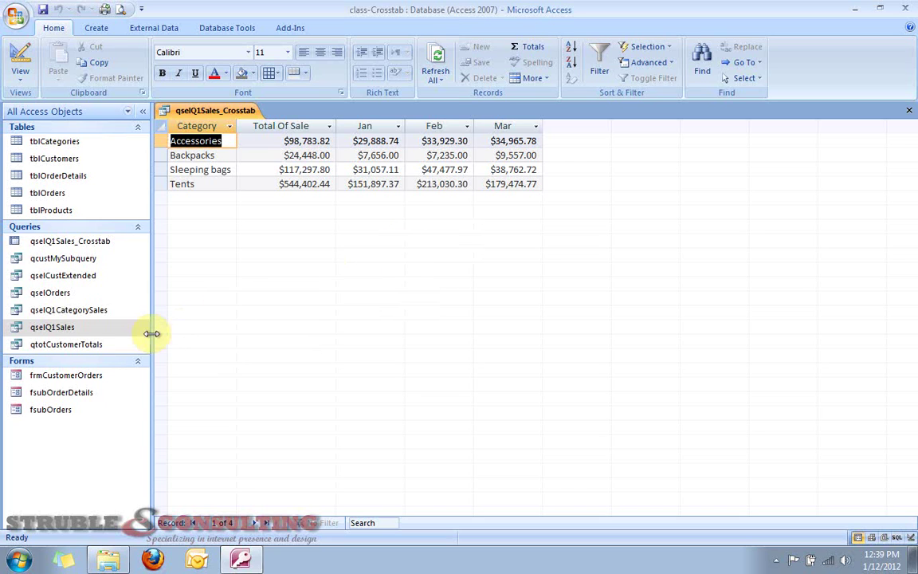
Step: Open the qselQ1Sales query to compare its records with the crosstab, and return to qselQ1Sales_Crosstab
right_click(74, 334)
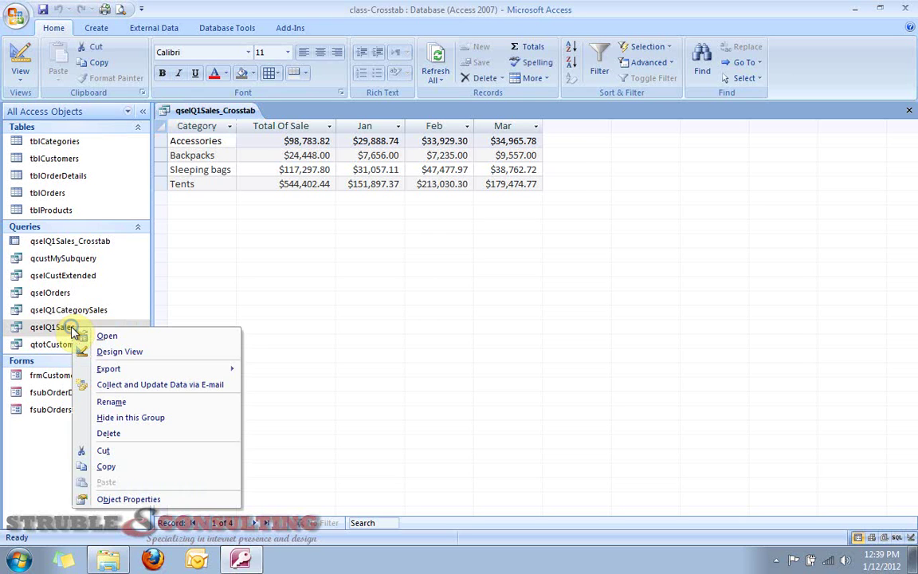
left_click(101, 338)
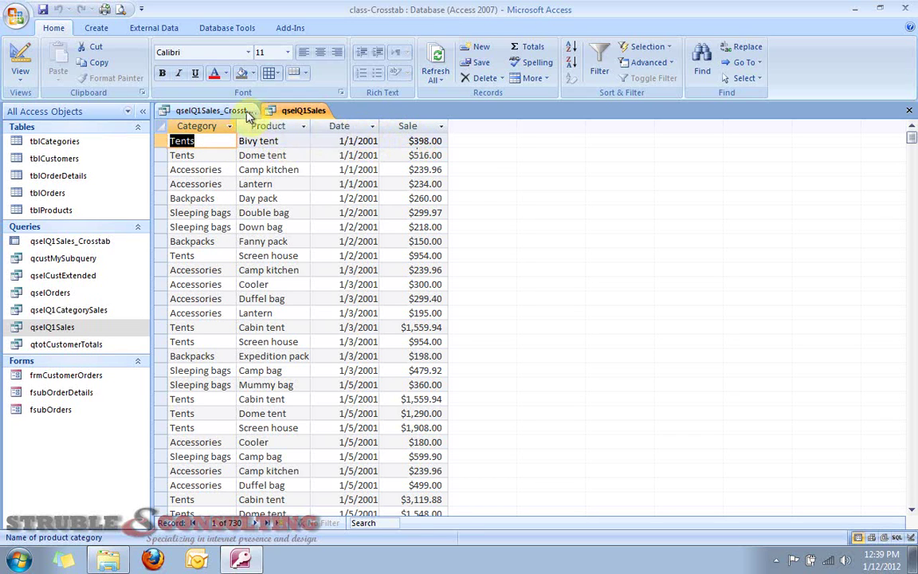
left_click(231, 112)
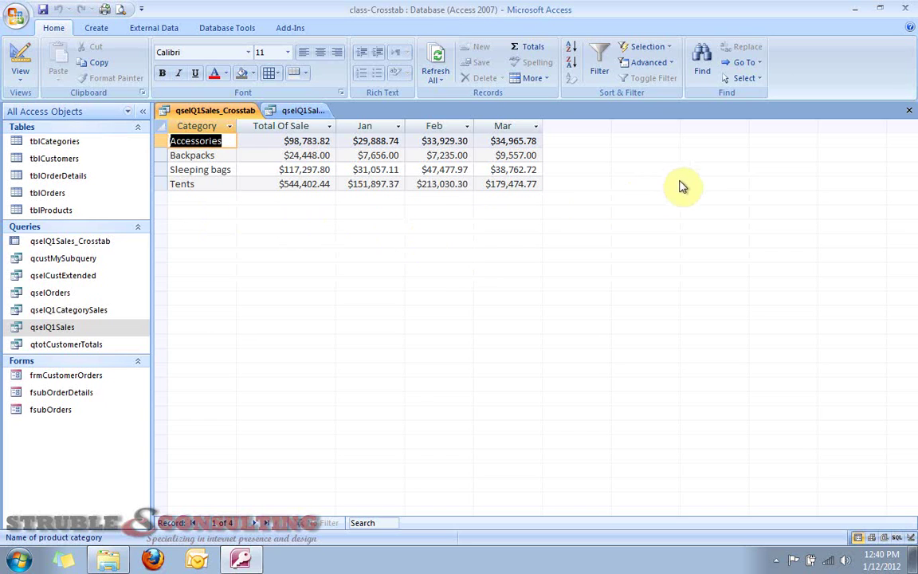
Step: Close qselQ1Sales_Crosstab with its design changes saved, and close the qselQ1Sales query too
left_click(909, 110)
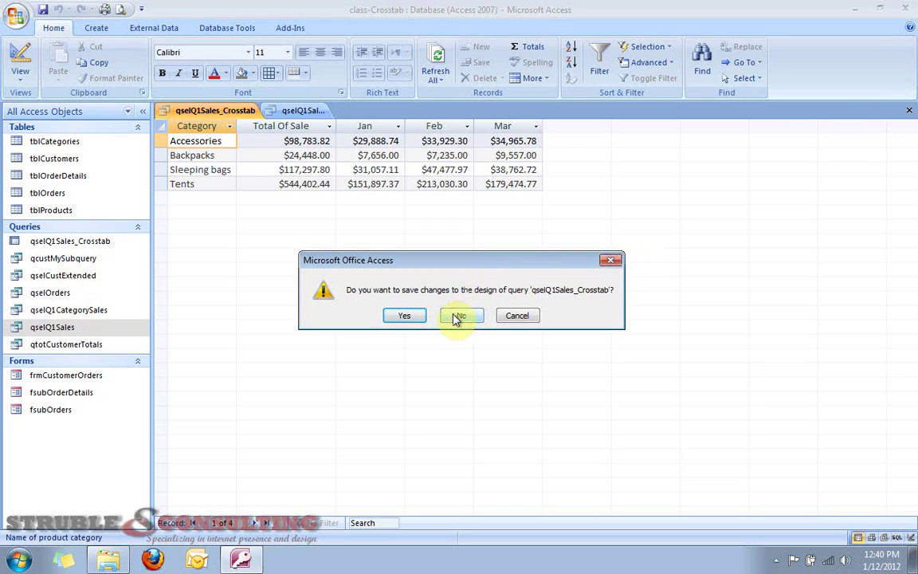
left_click(403, 316)
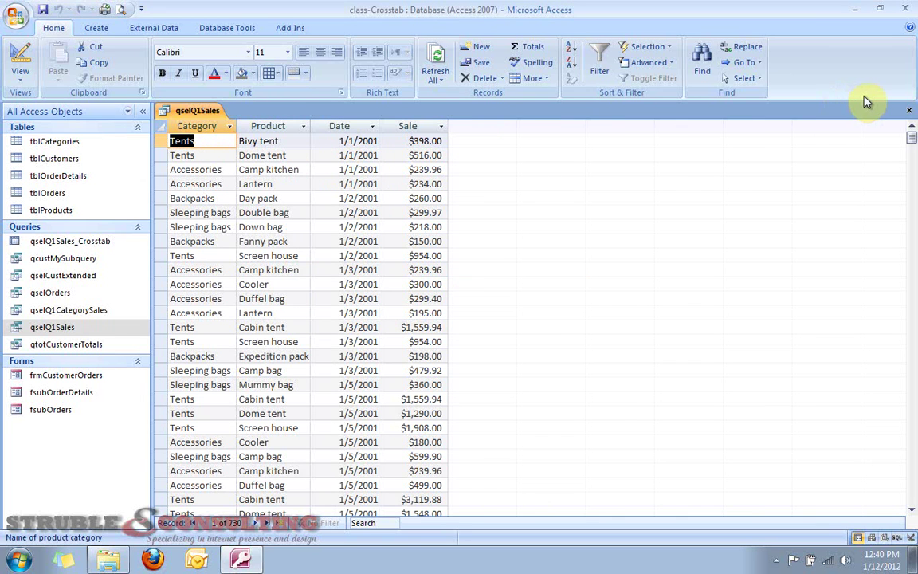
left_click(909, 112)
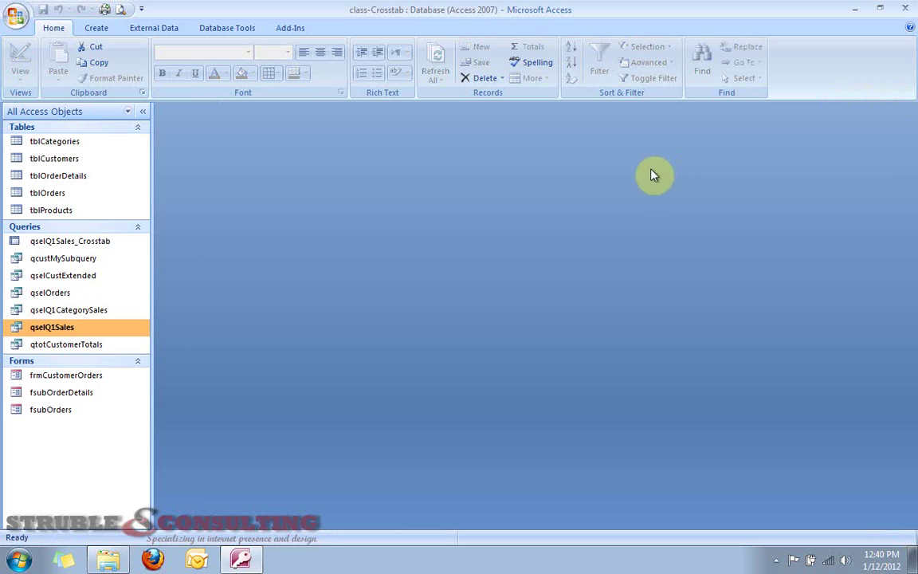